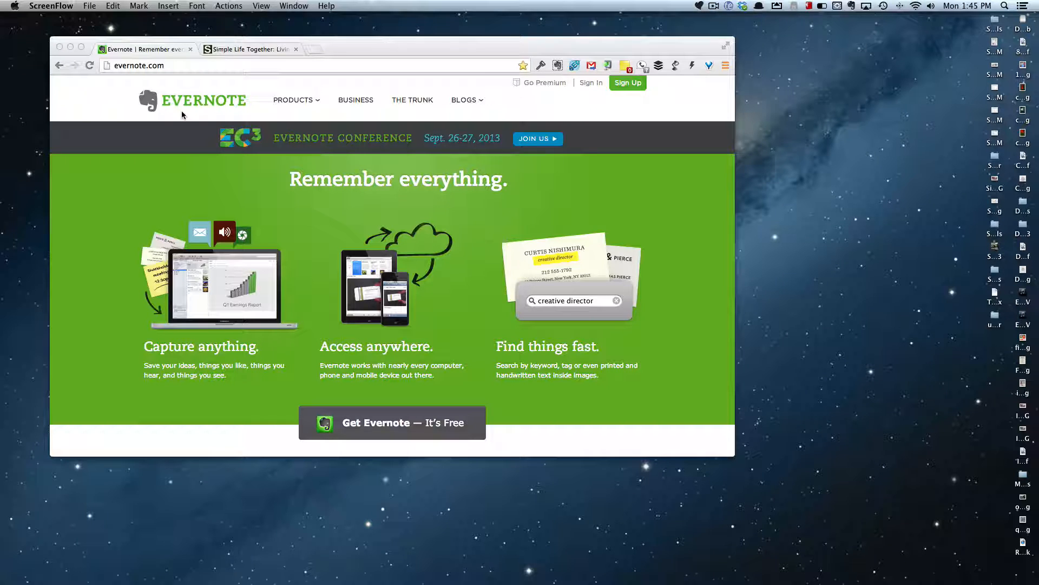
Open the Skitch product page on the Evernote website.
click(304, 102)
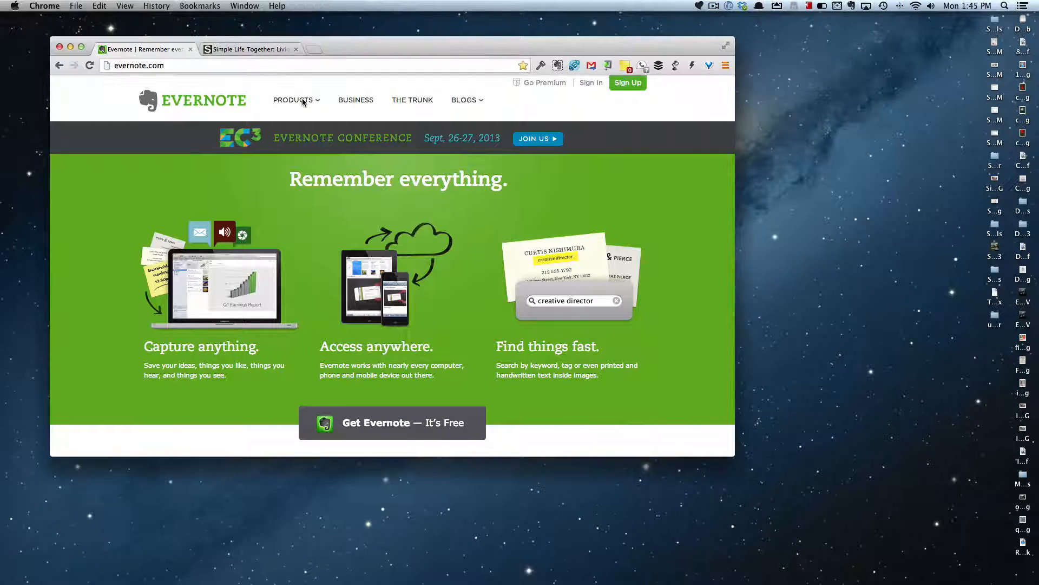
click(303, 103)
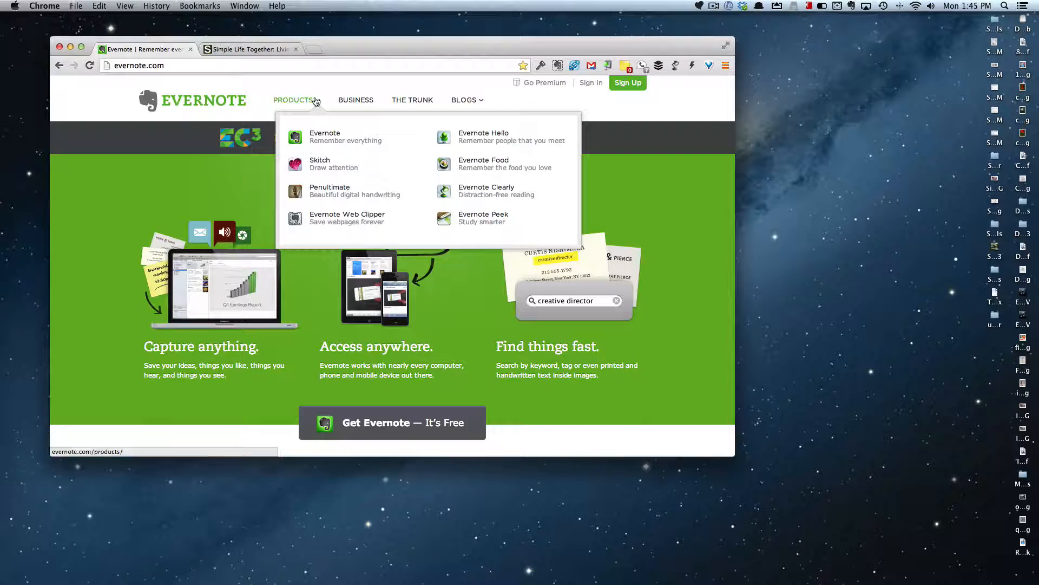
click(311, 167)
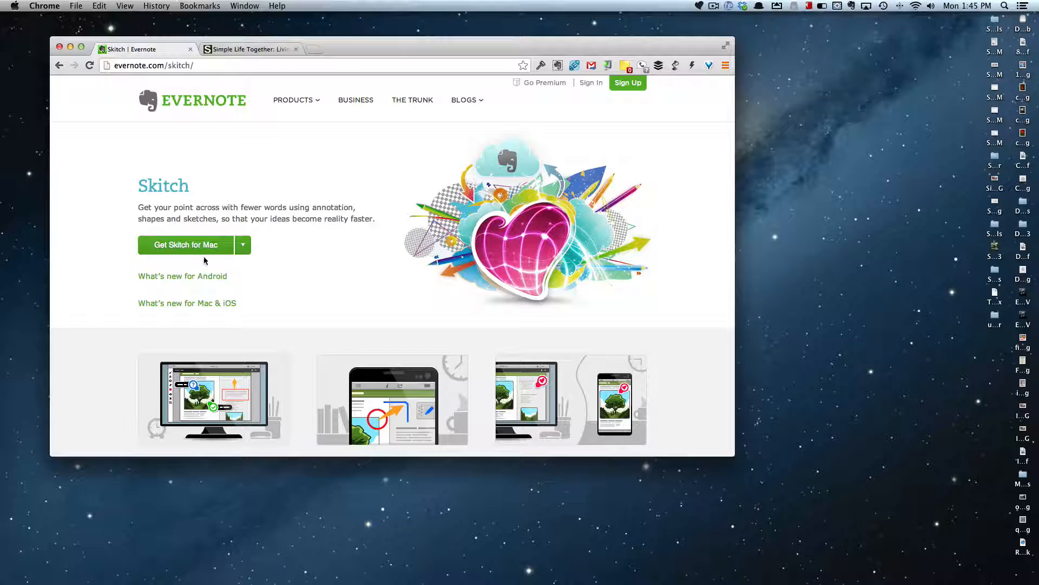
Check which mobile devices and computers Skitch can be downloaded for.
click(243, 247)
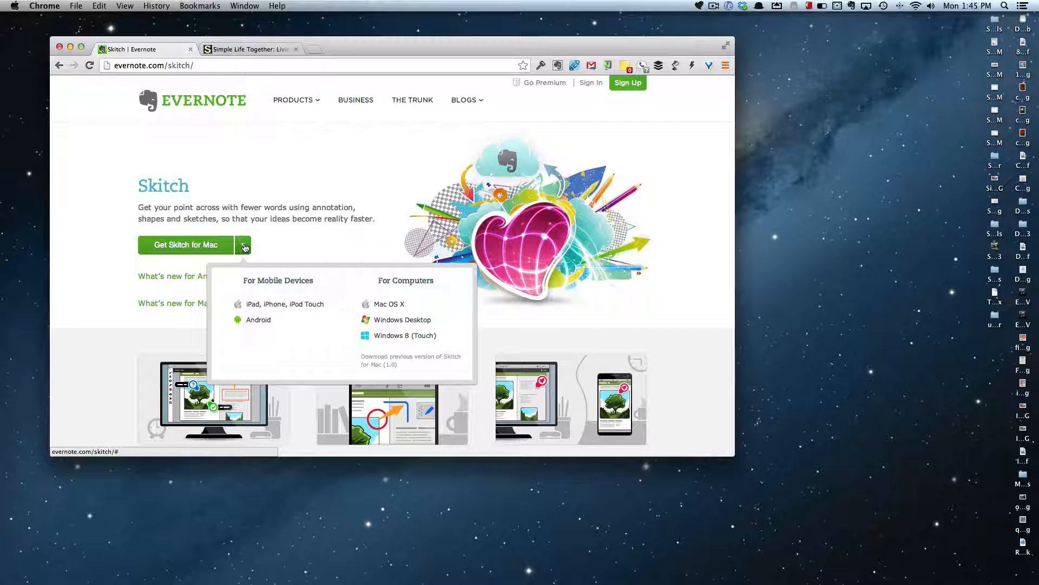
click(244, 247)
click(243, 247)
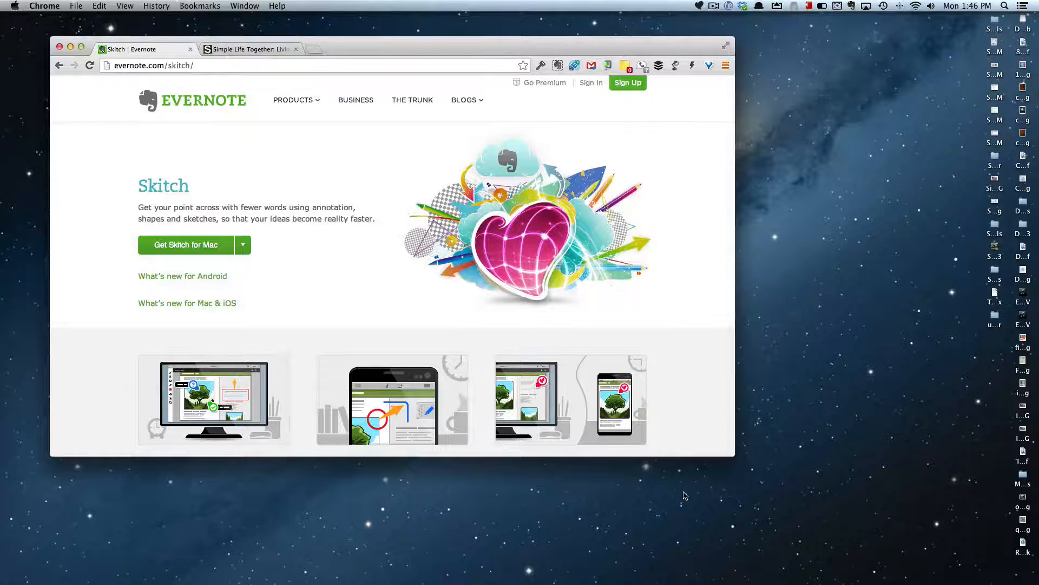
Switch to Skitch to look over the notes saved in Evernote, and close its window.
mouse_move(687, 581)
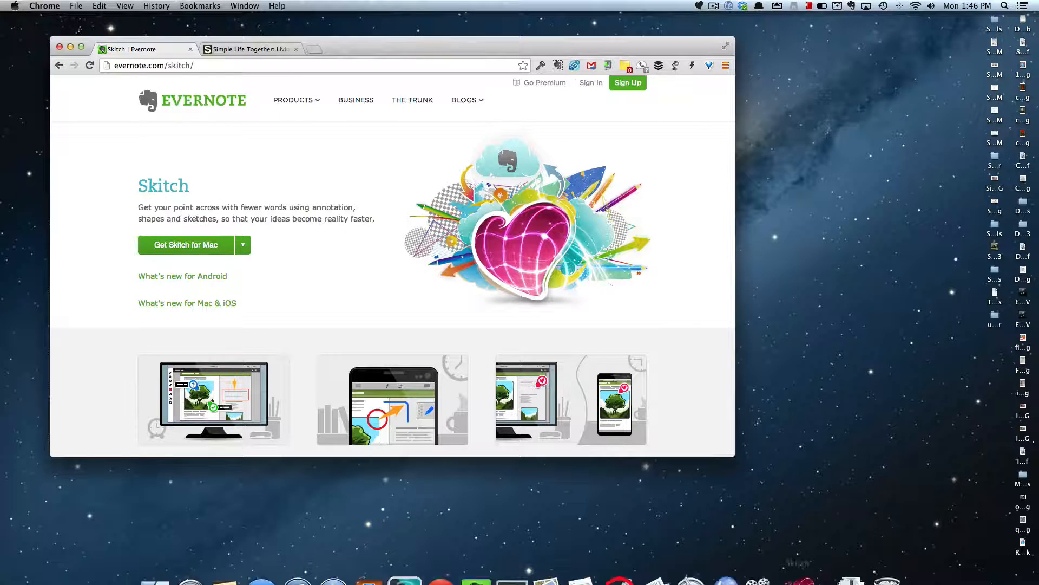
click(797, 562)
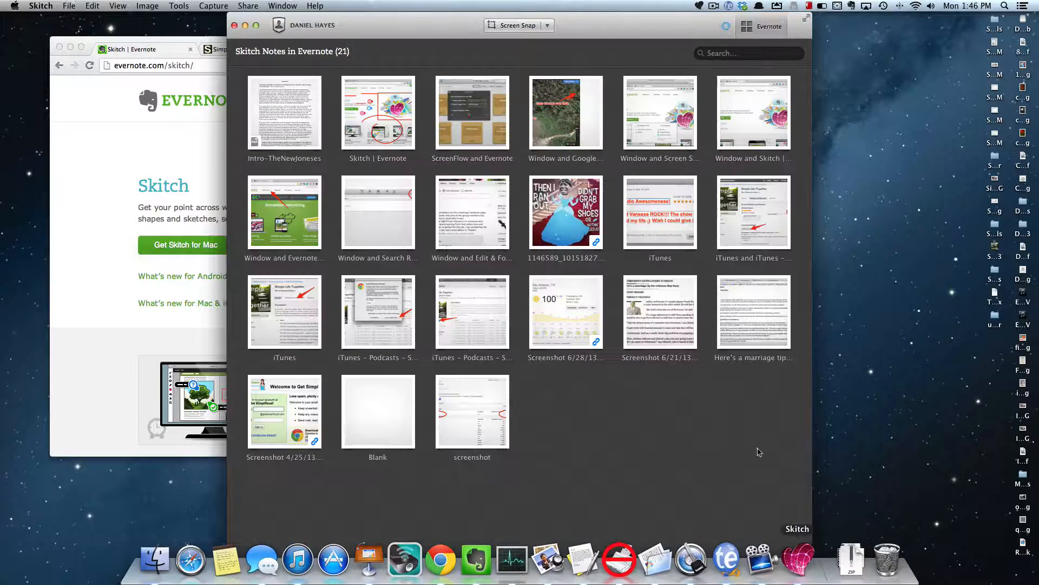
click(234, 25)
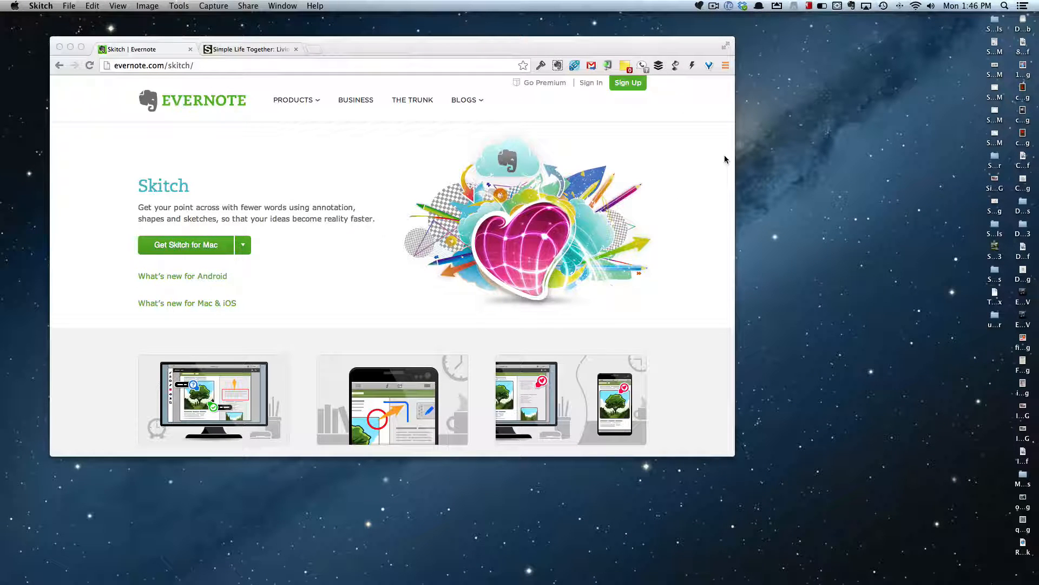
Capture a Crosshair Snapshot of the whole browser window showing the Skitch page, about 1258 x 761 pixels.
click(699, 6)
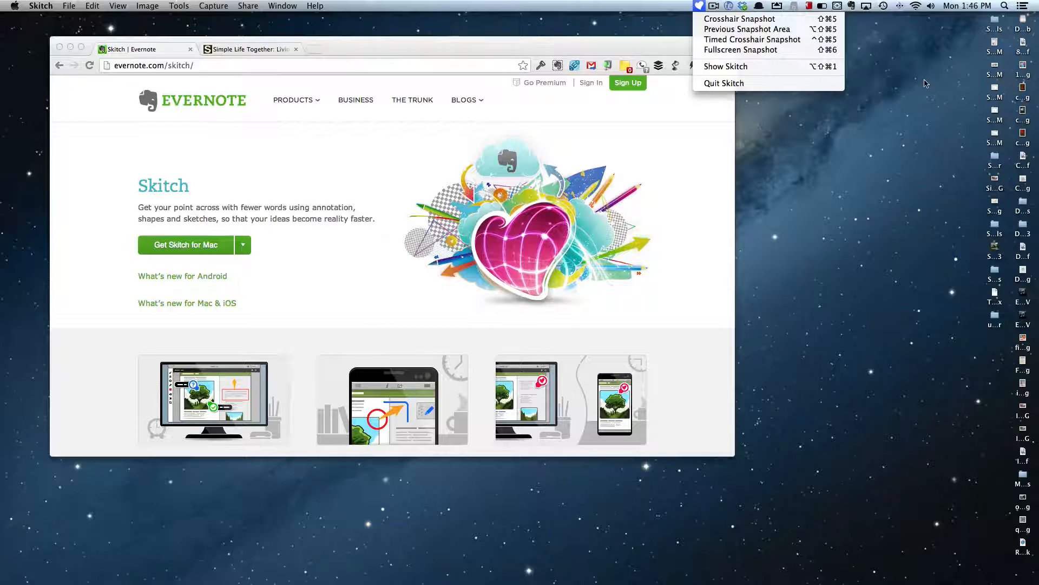
click(752, 22)
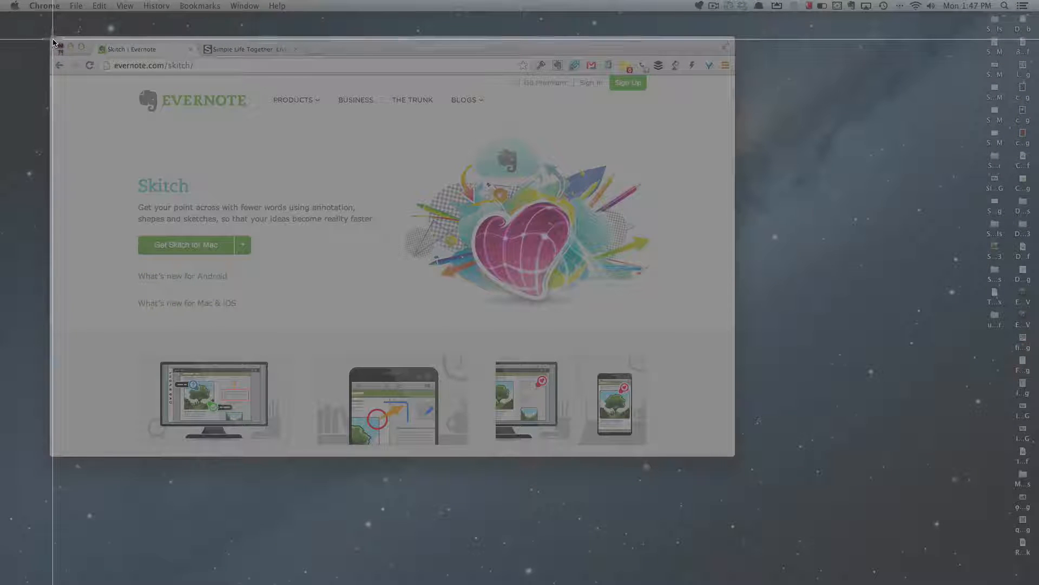
drag(53, 38, 734, 459)
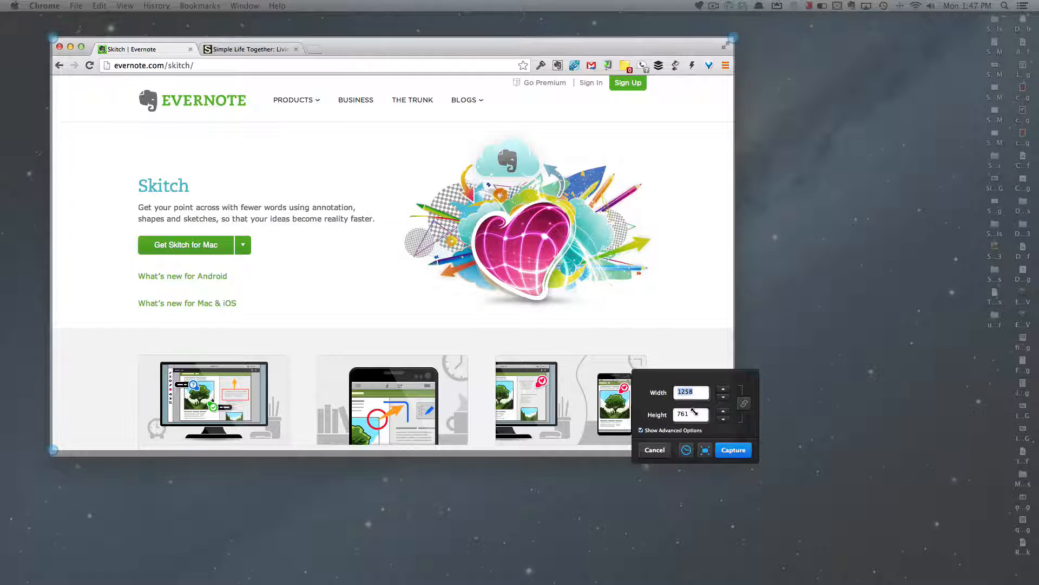
click(735, 450)
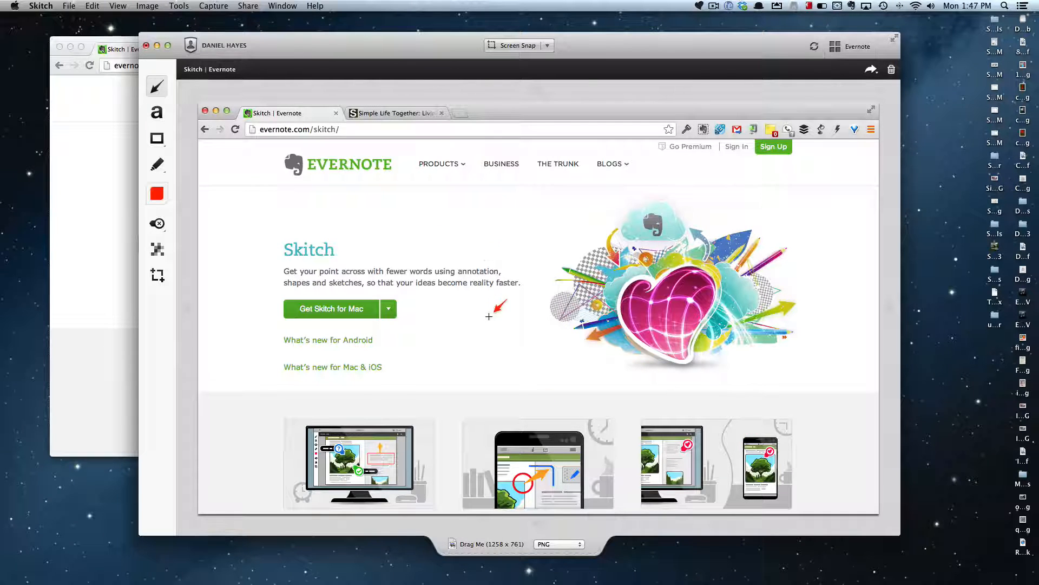
Move the snapshot's editor window higher and open the Skitch preferences to review the General options.
drag(336, 46, 367, 3)
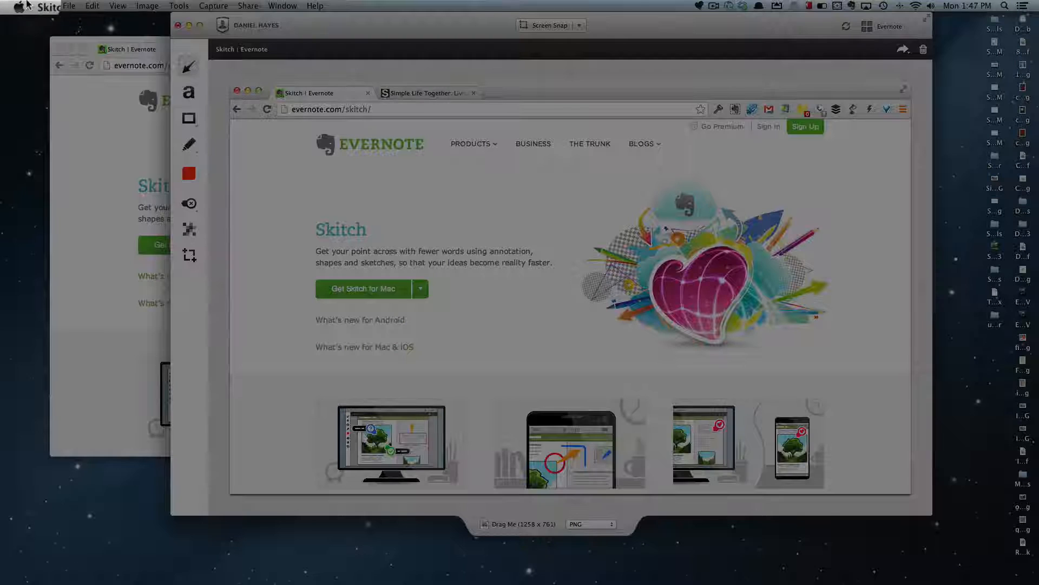
click(39, 7)
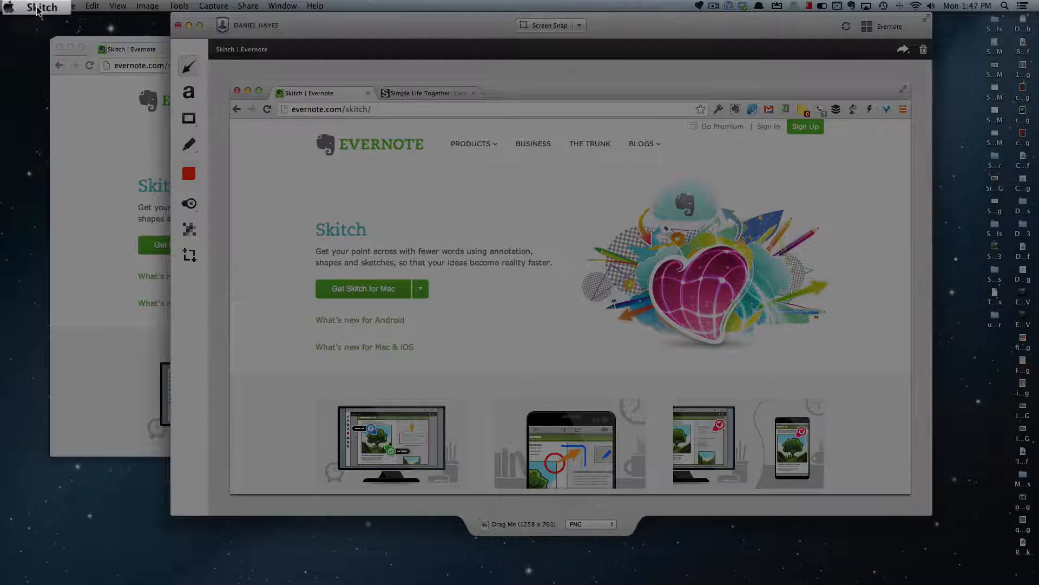
click(39, 7)
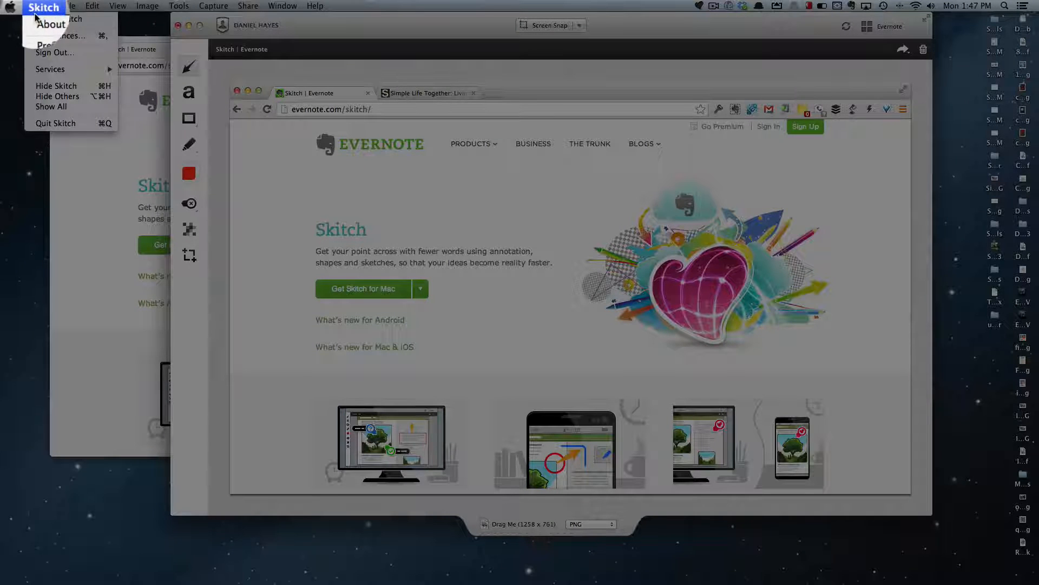
click(39, 36)
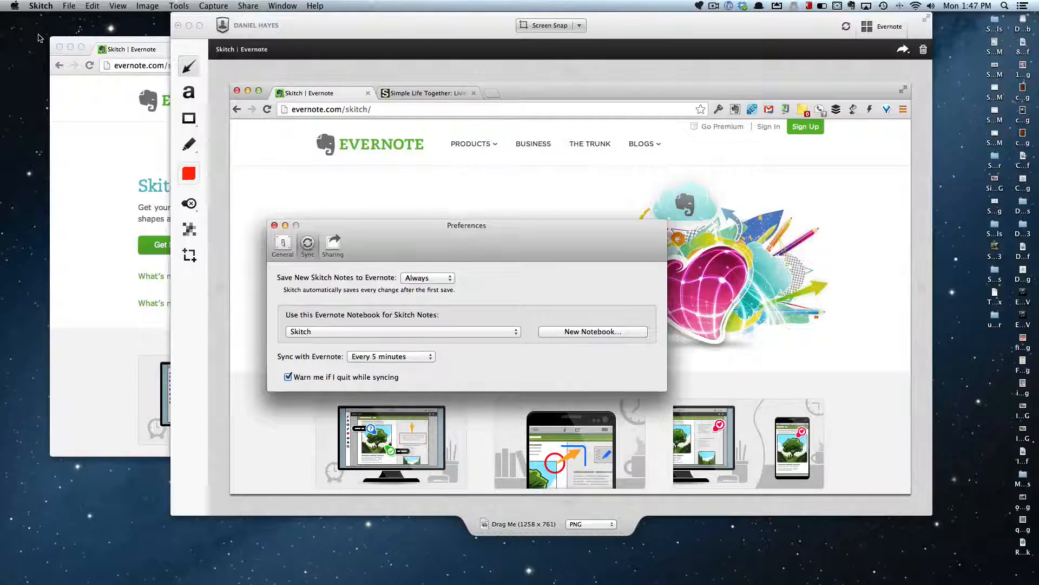
click(283, 244)
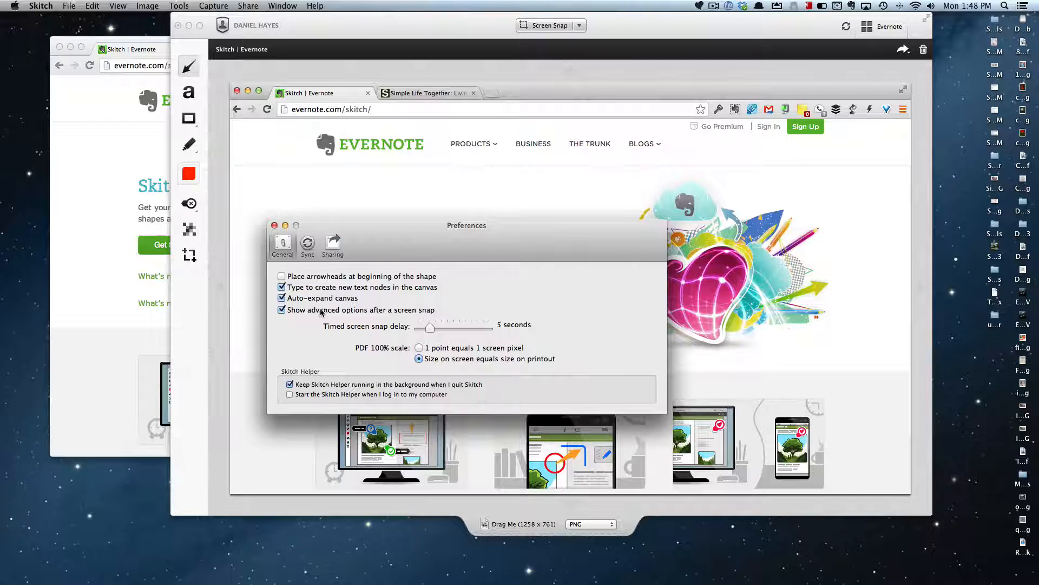
Review the Sync preferences, keep saving new Skitch notes to Evernote set to Always, and close the preferences.
click(307, 243)
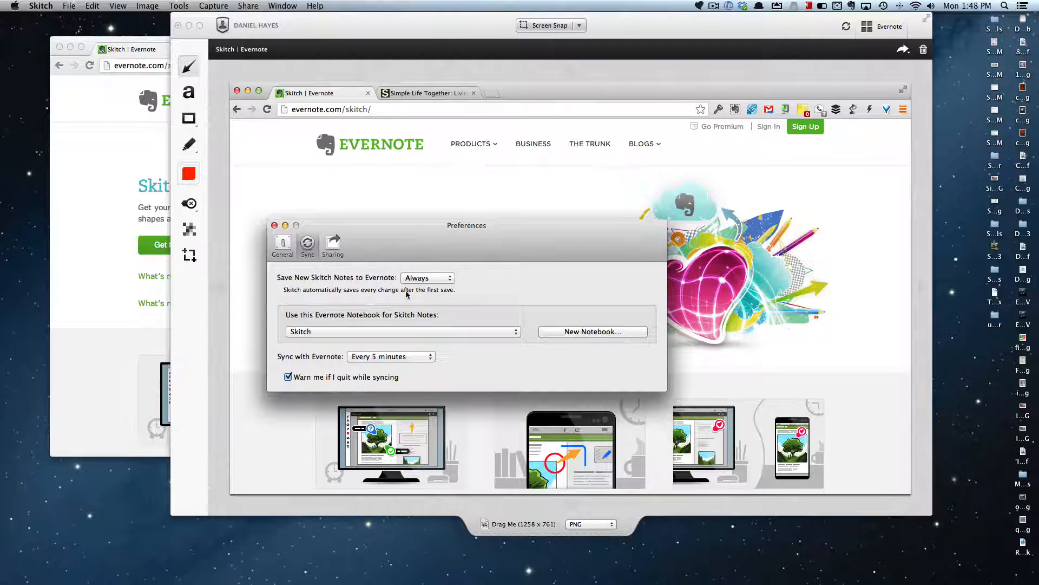
click(437, 278)
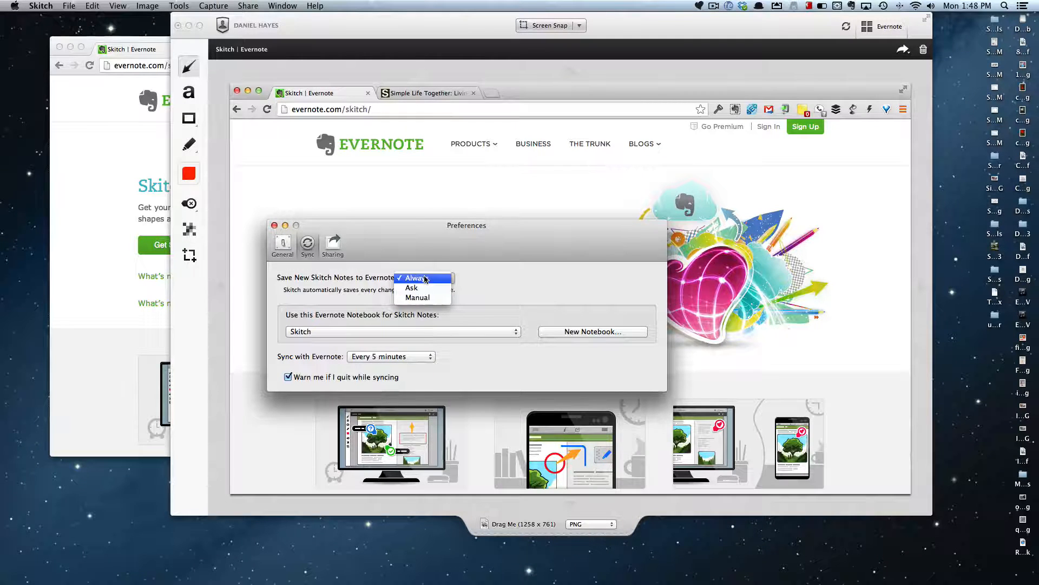
click(426, 279)
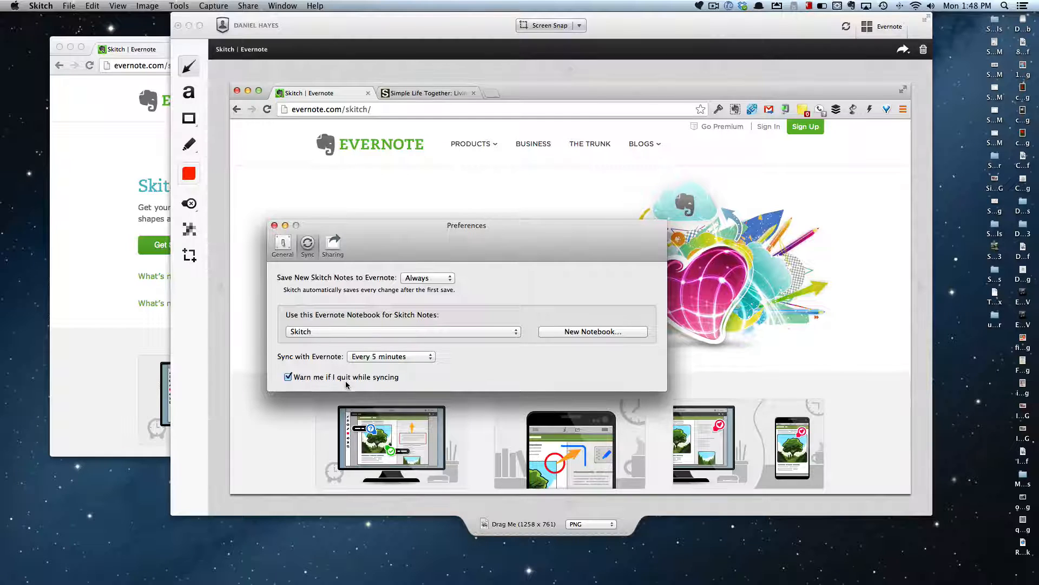
click(274, 225)
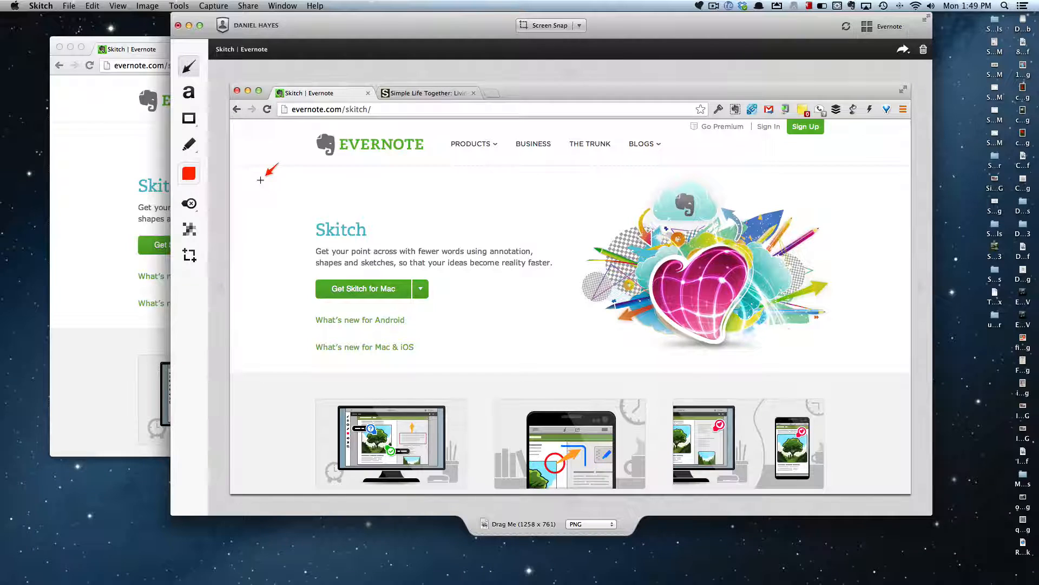
Draw a red arrow on the snapshot, shorten it from its tail, and reposition it to point down at the Skitch heading.
drag(257, 205, 325, 112)
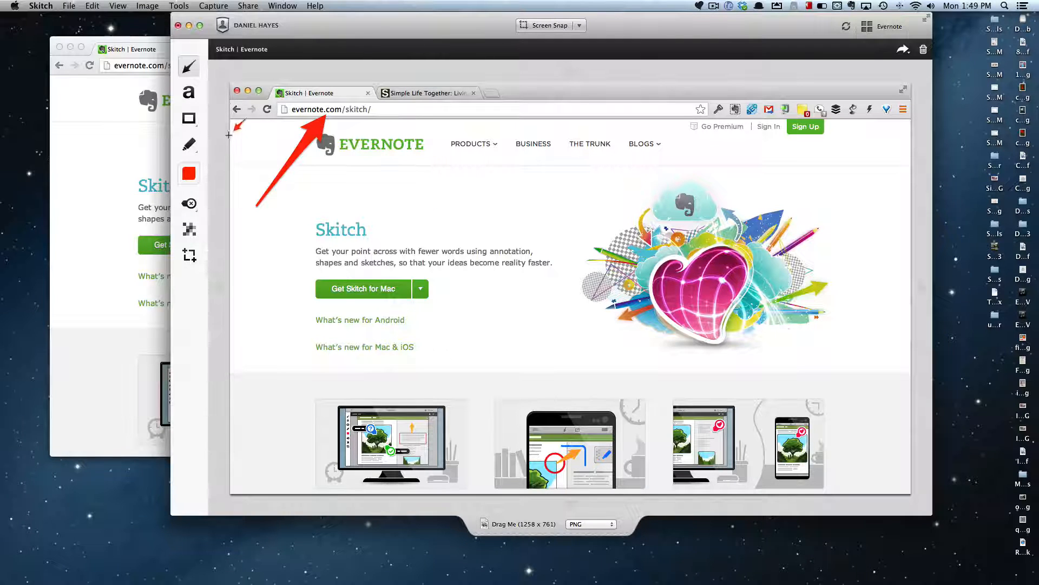
click(299, 150)
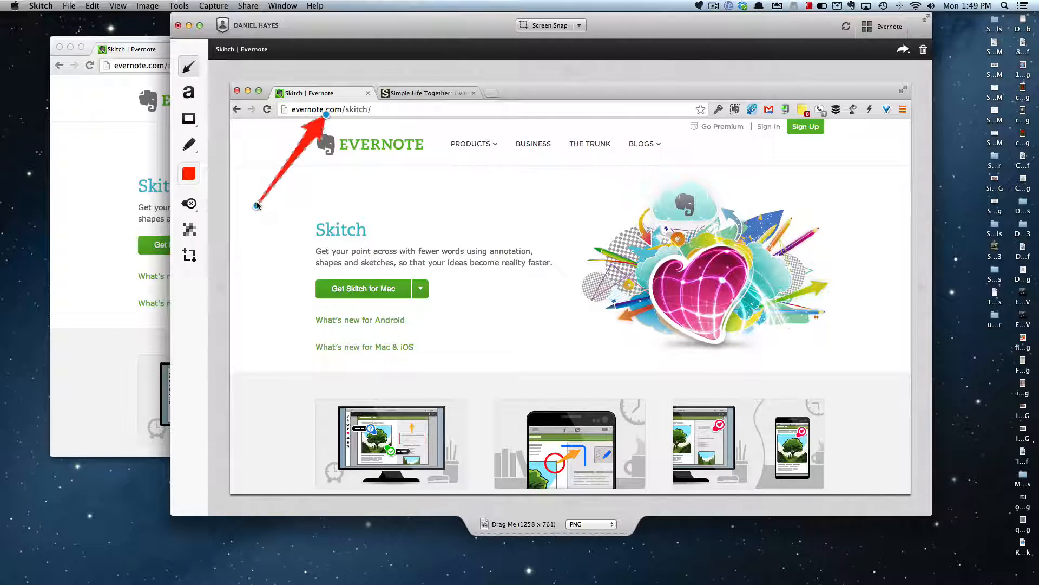
drag(258, 203, 286, 167)
drag(313, 129, 308, 200)
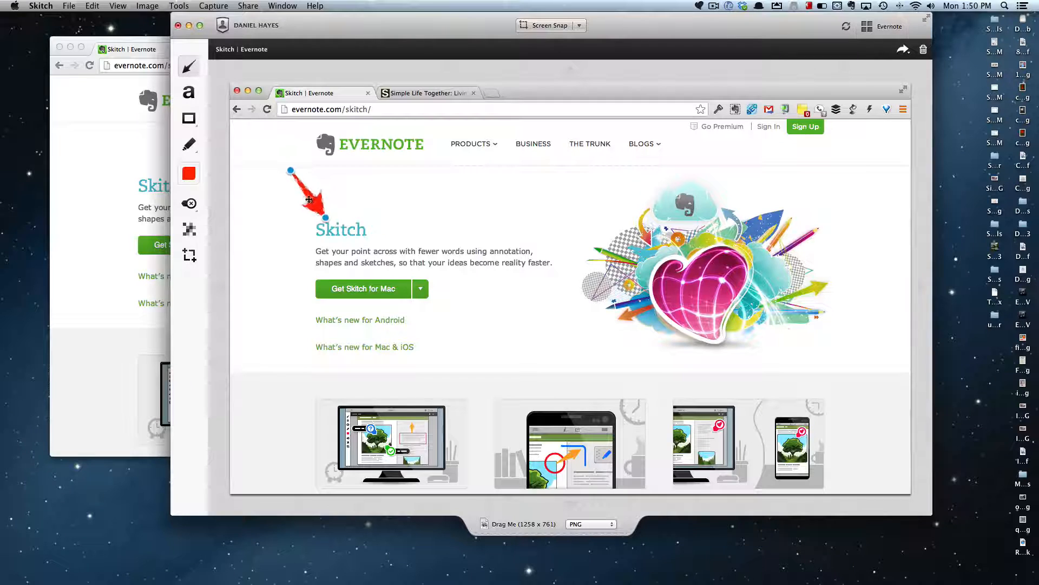
click(391, 198)
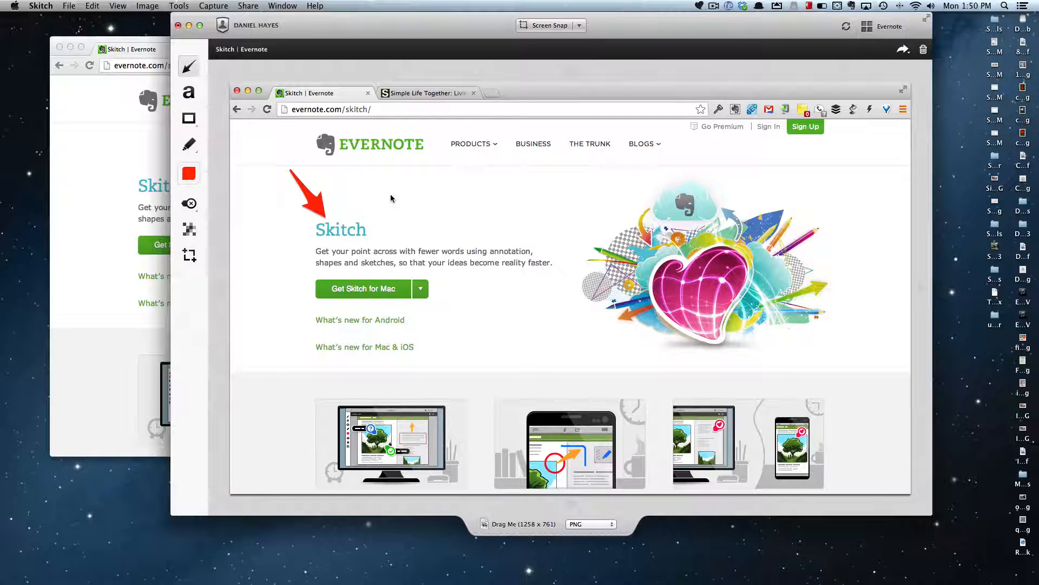
drag(316, 169, 298, 186)
key(super+z)
drag(243, 87, 227, 104)
Add the red text "Skitch!" above the arrow's tail, beside the Evernote logo.
click(189, 93)
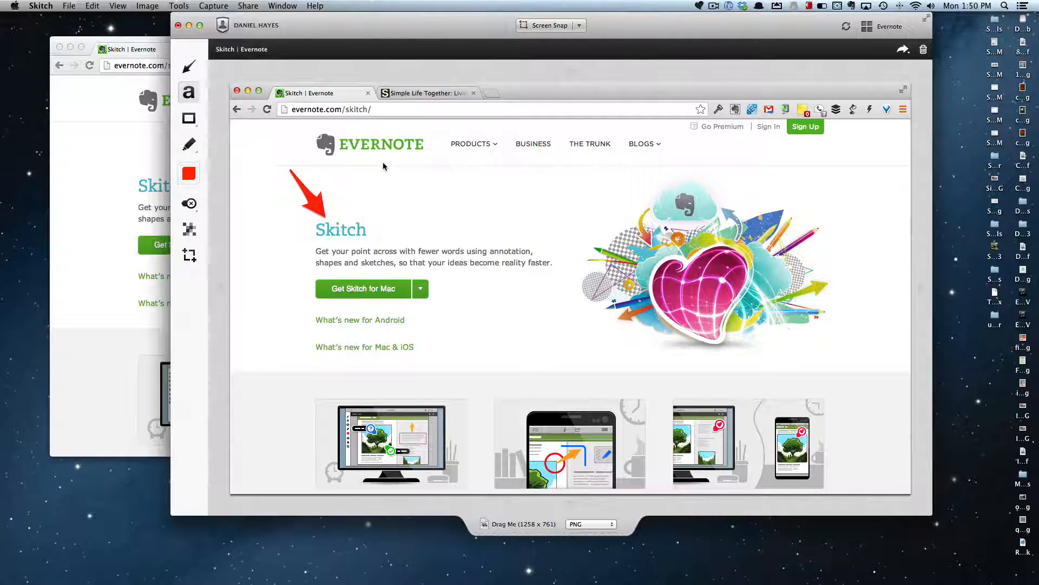
text(Skitch!)
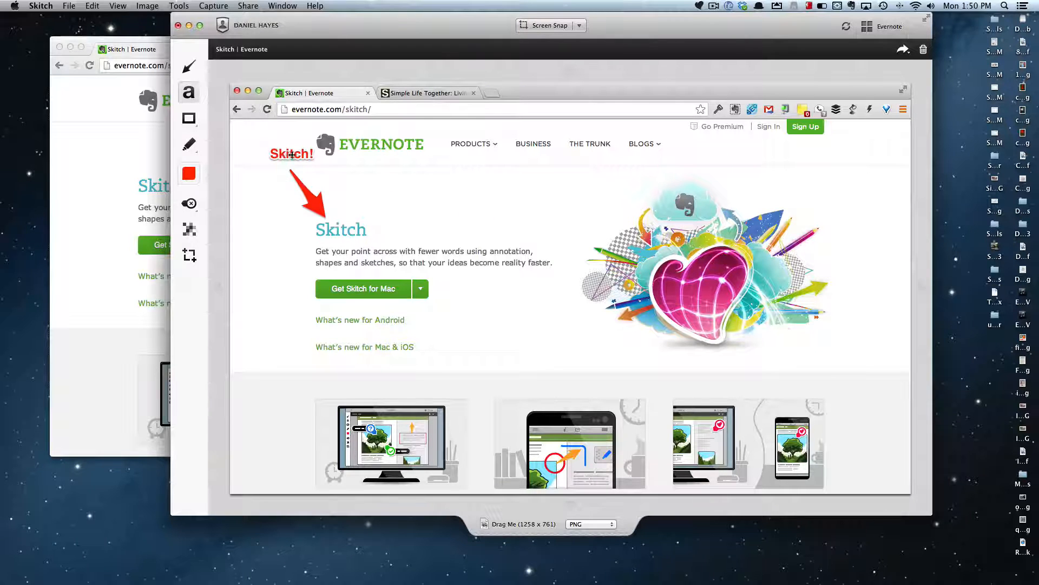
mouse_move(287, 154)
mouse_down()
mouse_move(276, 166)
mouse_move(281, 154)
mouse_up()
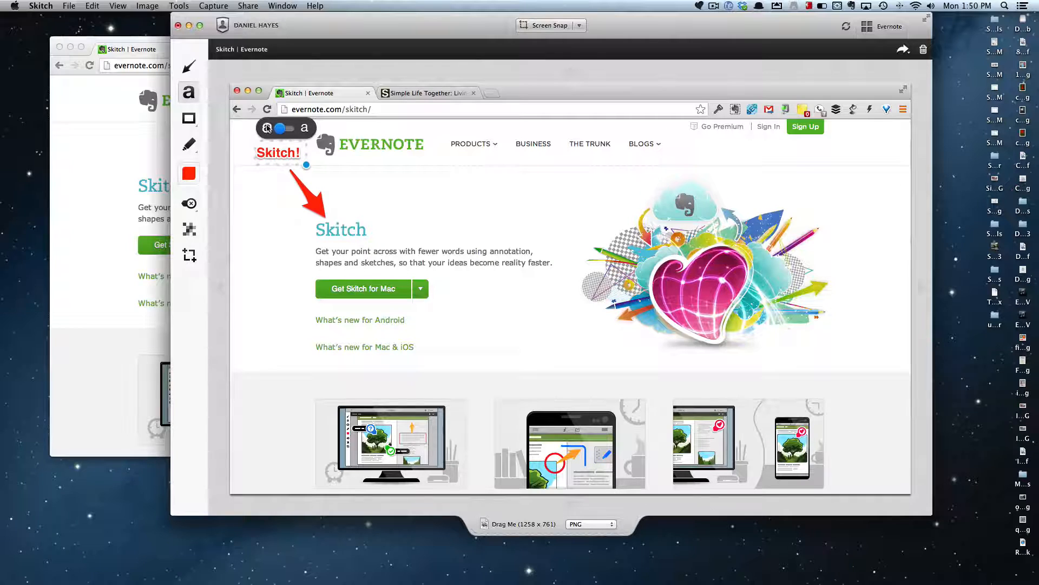
Try the plain style with a red colour on the "Skitch!" text, and return it to the outlined style.
drag(278, 130, 301, 129)
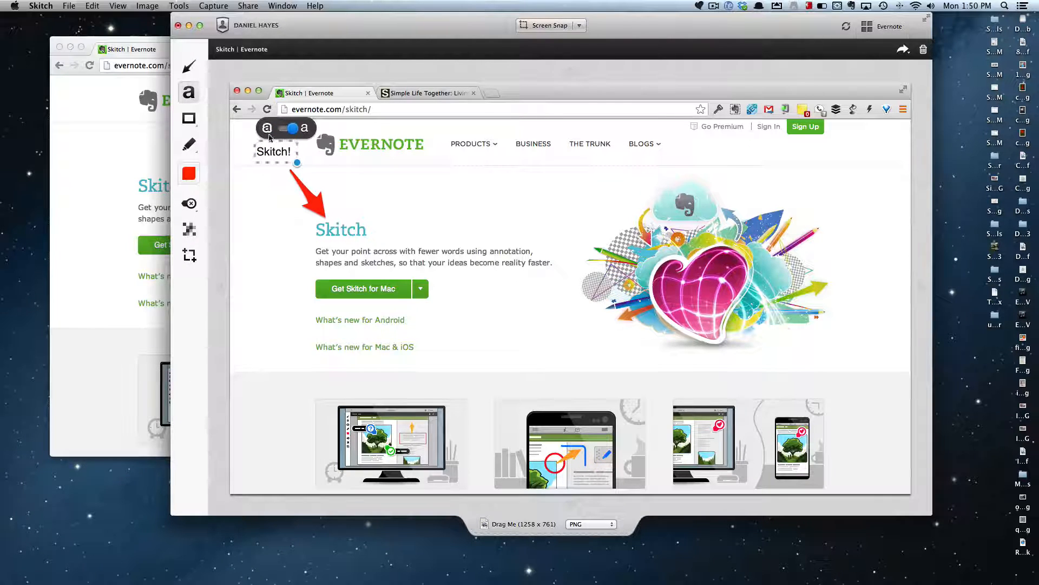
click(189, 175)
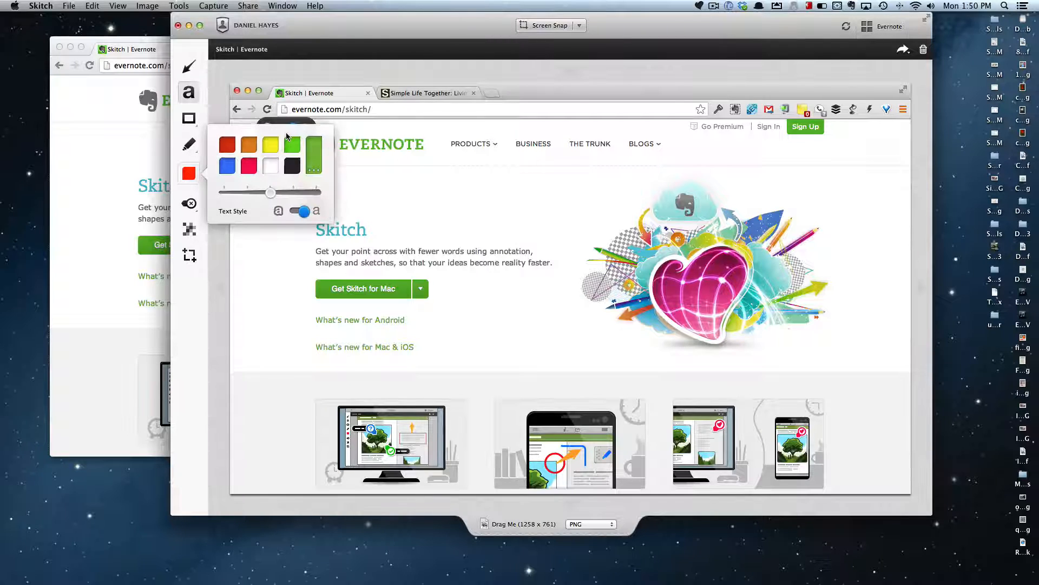
click(228, 149)
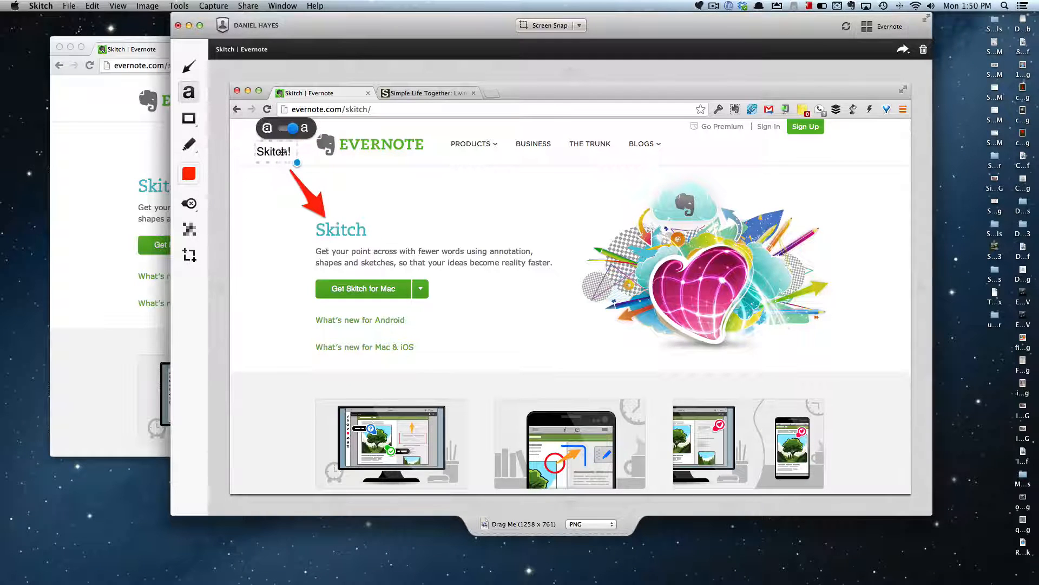
click(318, 159)
click(270, 153)
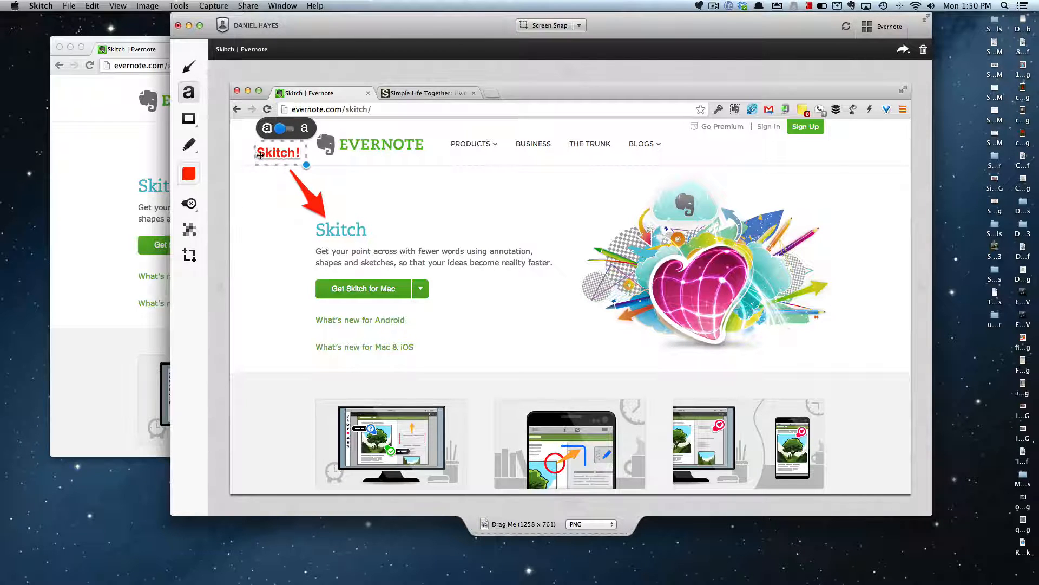
Change the colour of the "Skitch!" text to blue.
click(189, 173)
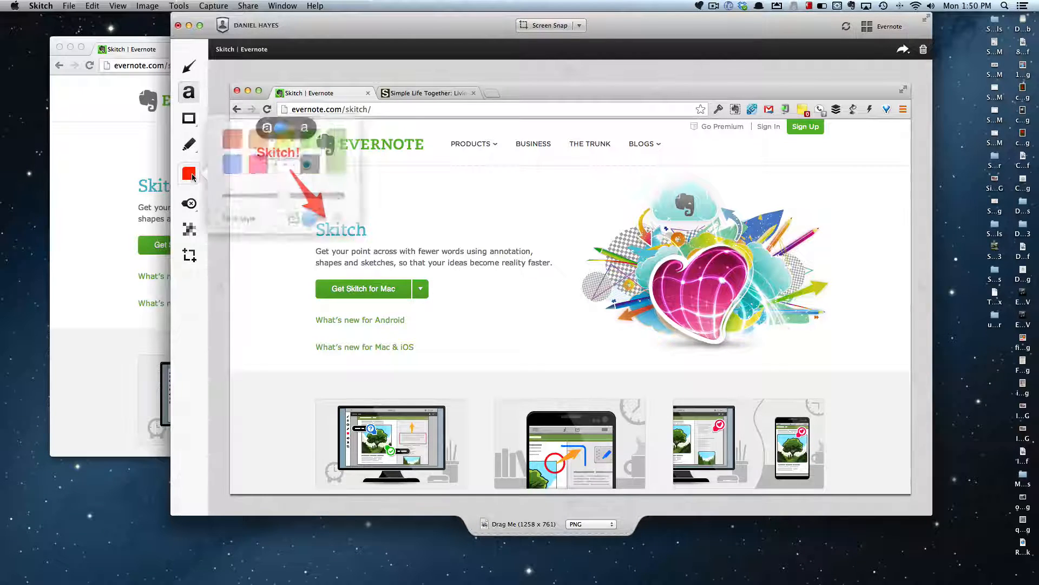
click(231, 168)
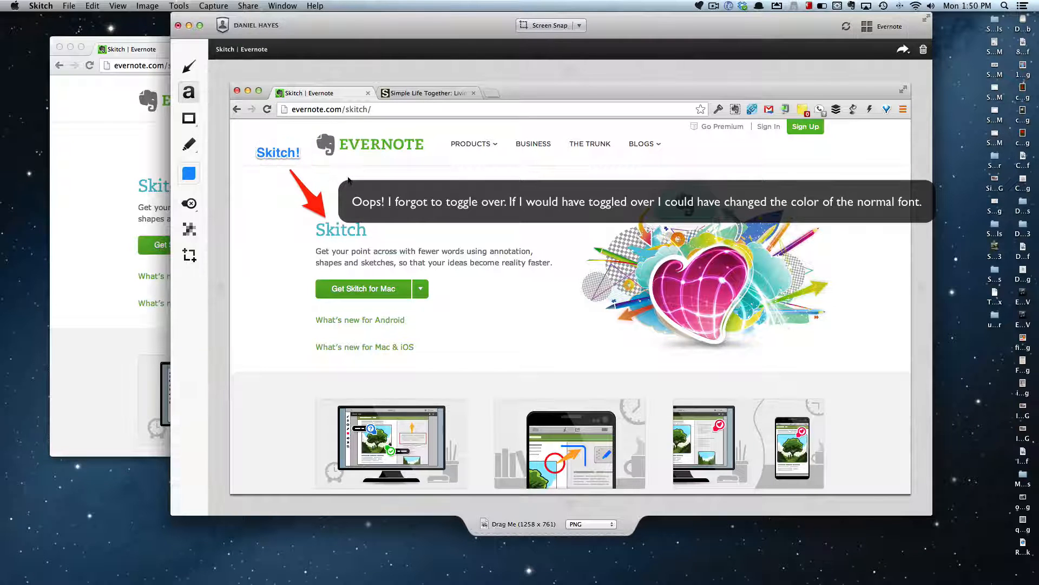
click(191, 91)
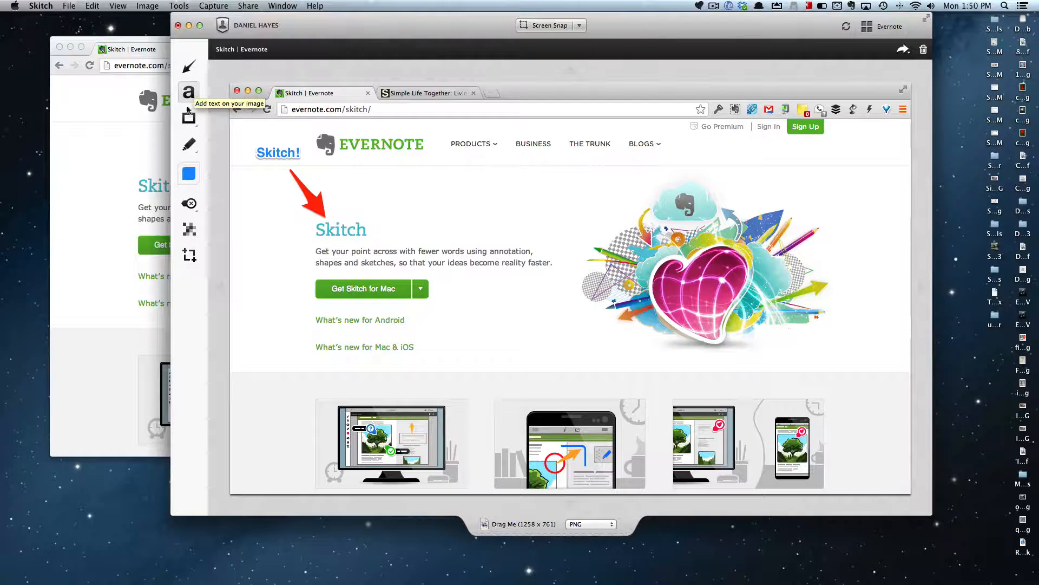
Draw a blue rectangle around the heart illustration on the snapshot.
click(187, 119)
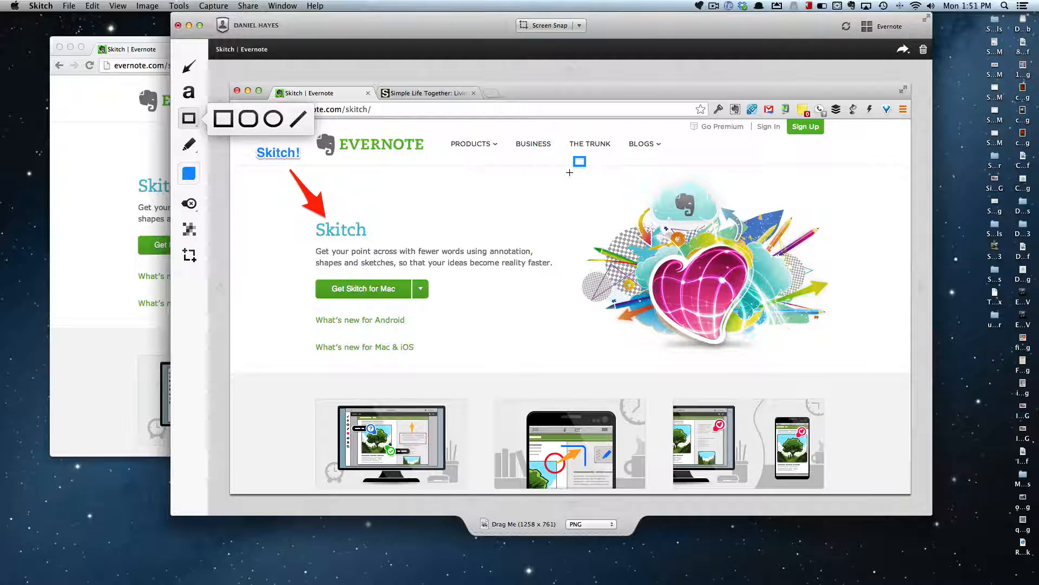
drag(569, 175, 848, 370)
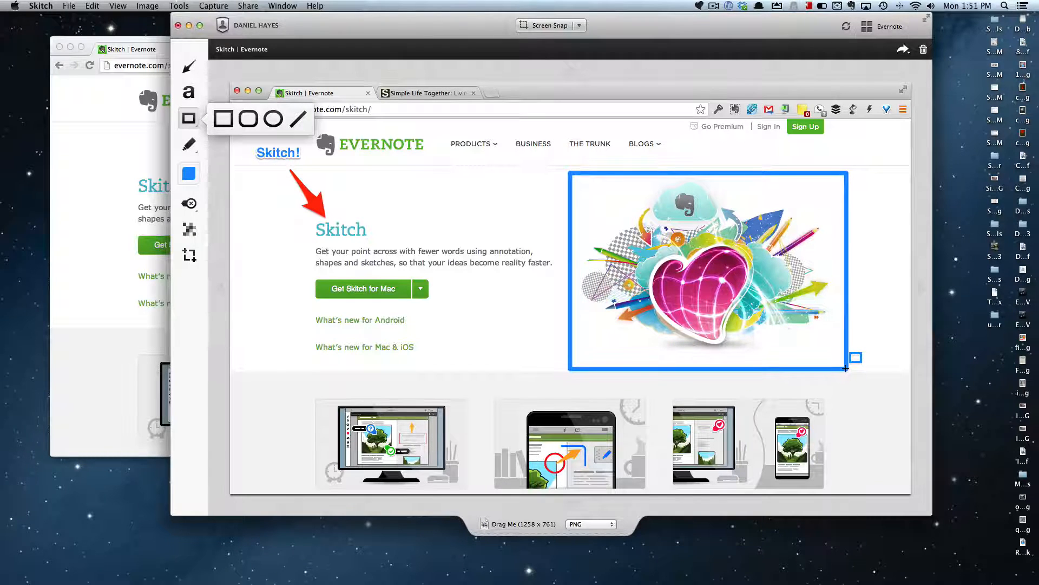
Extend the canvas by drawing a small blue square past the snapshot's right edge, and delete the square.
click(880, 281)
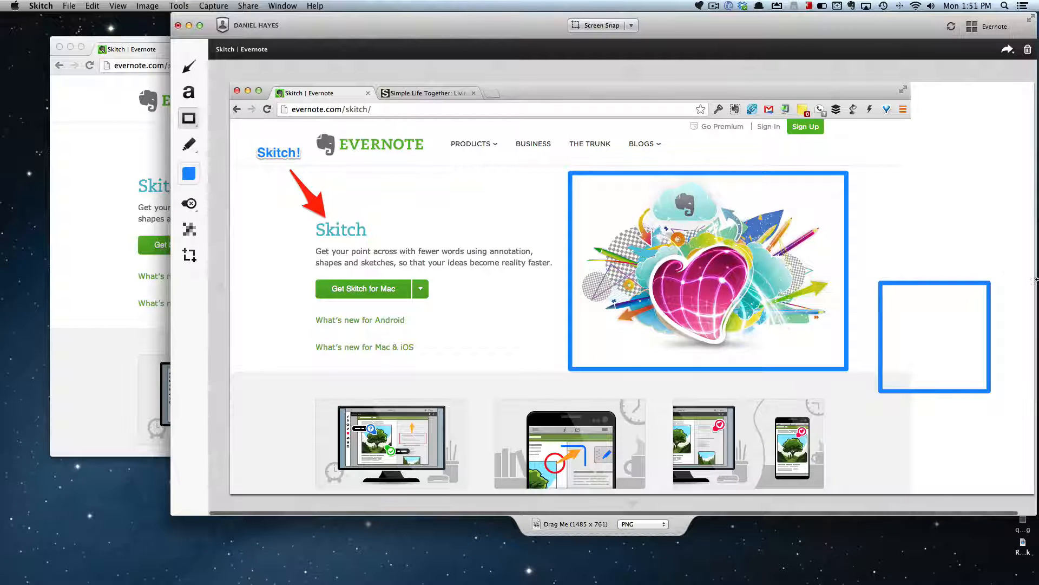
click(888, 282)
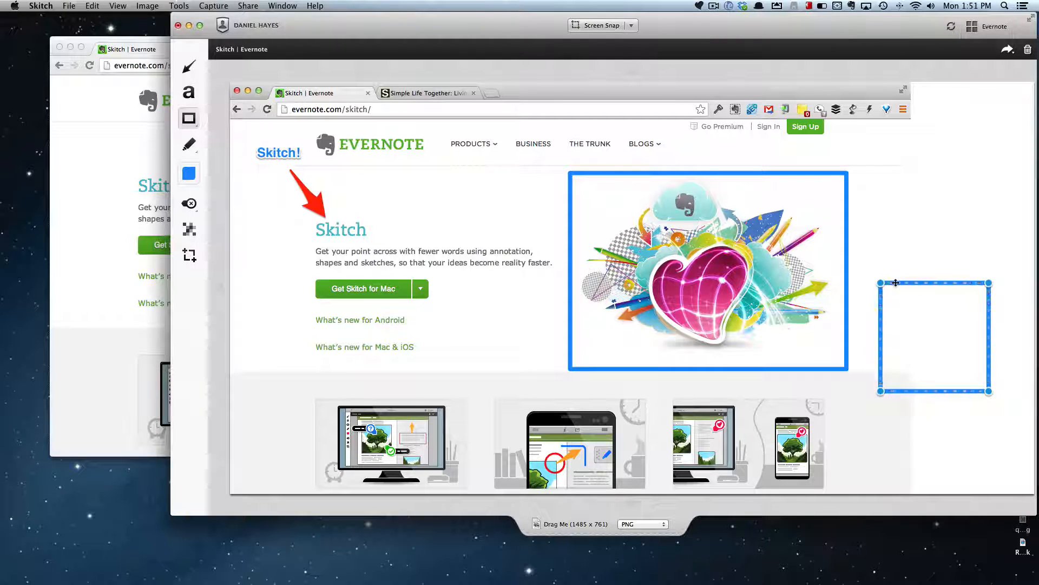
key(Delete)
Make the blue rectangle around the heart illustration slightly wider and shorter, and shift it slightly up and left.
click(846, 249)
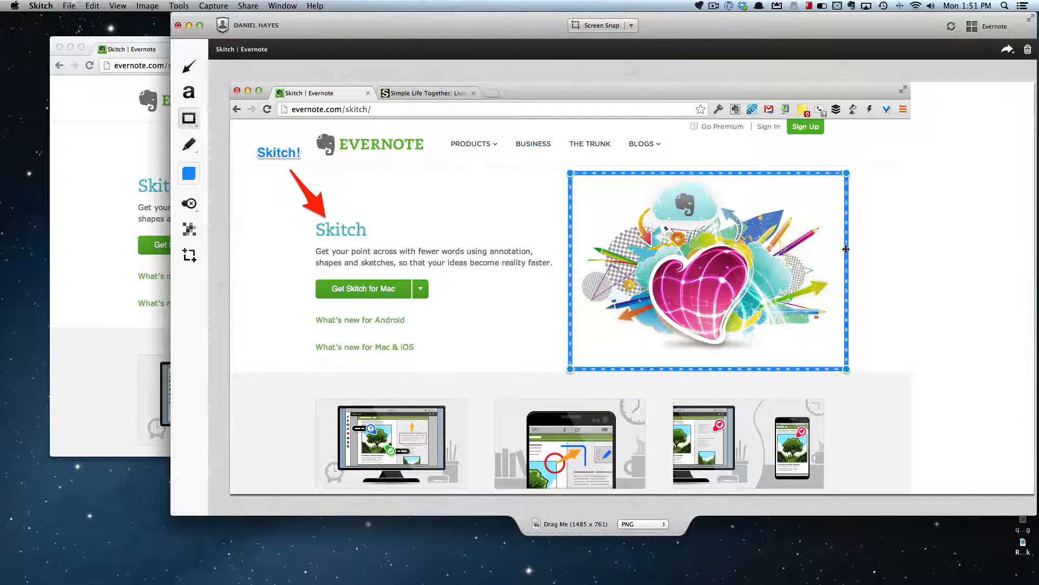
drag(848, 367, 852, 362)
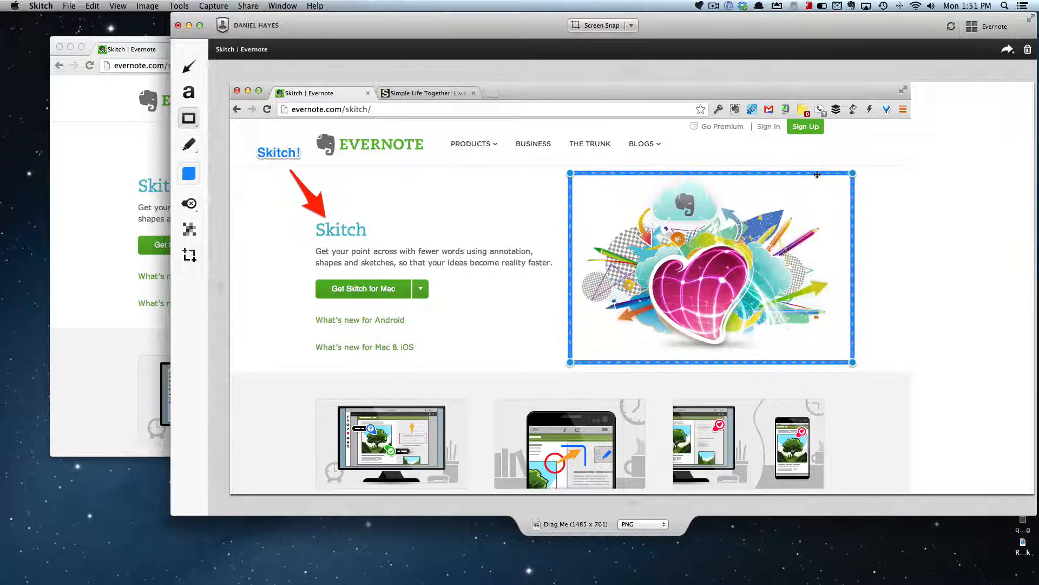
mouse_move(817, 174)
mouse_down()
mouse_move(730, 168)
mouse_move(874, 163)
mouse_move(814, 172)
mouse_up()
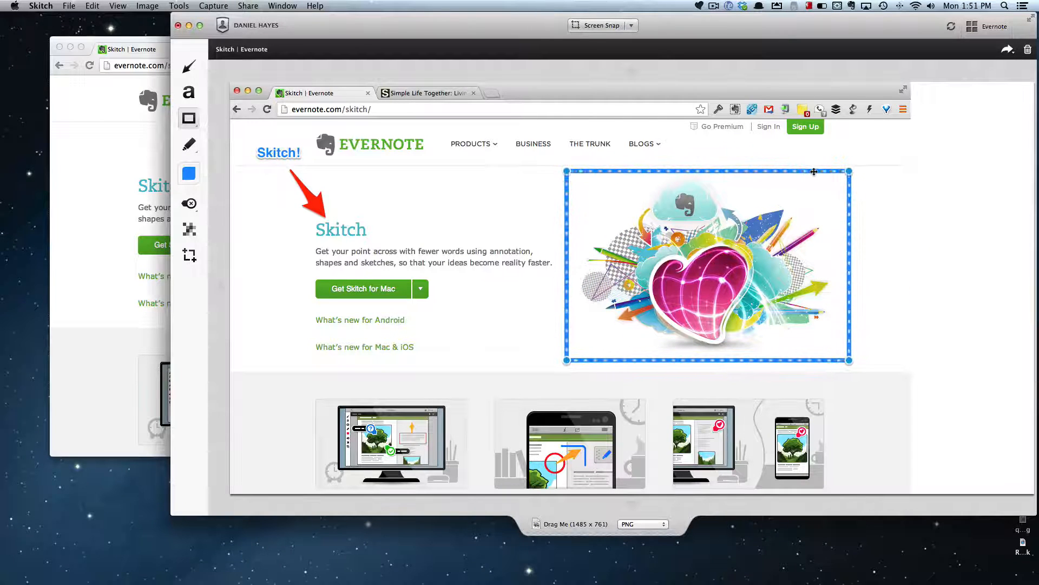
click(898, 218)
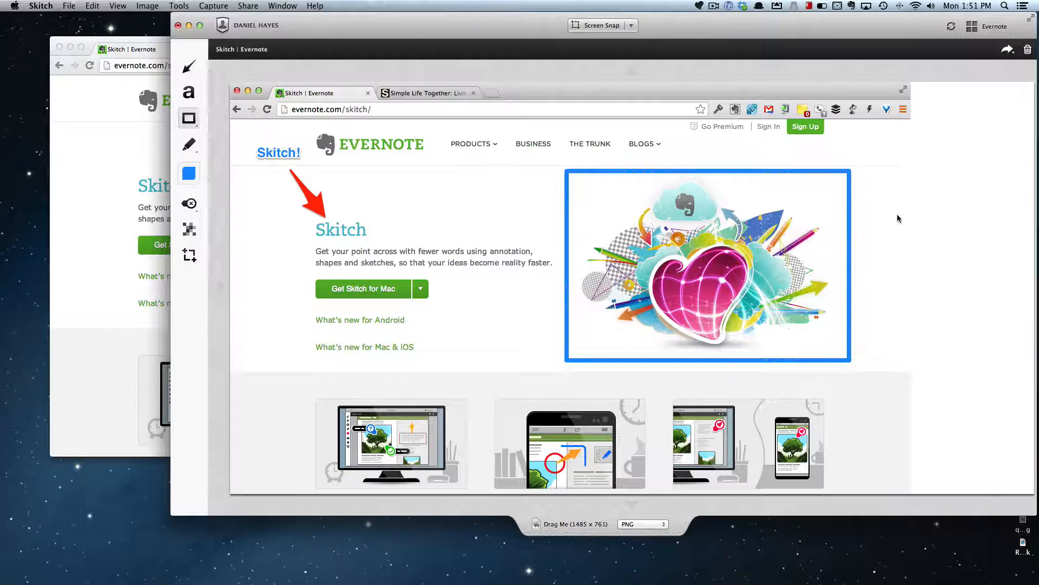
Draw a freehand blue loop with the pen around the Get Skitch for Mac button and the two What's new links.
click(188, 145)
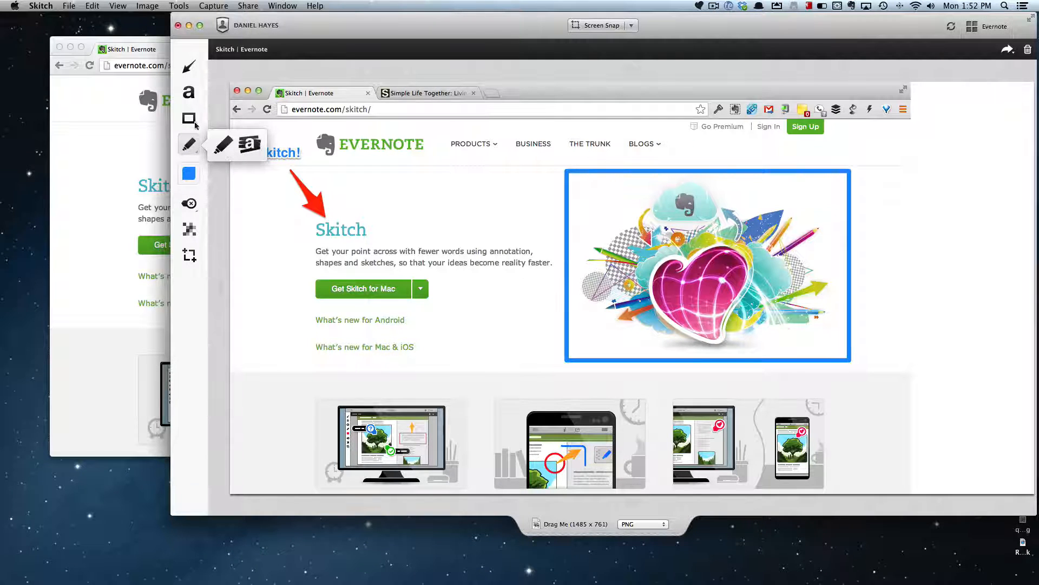
click(198, 120)
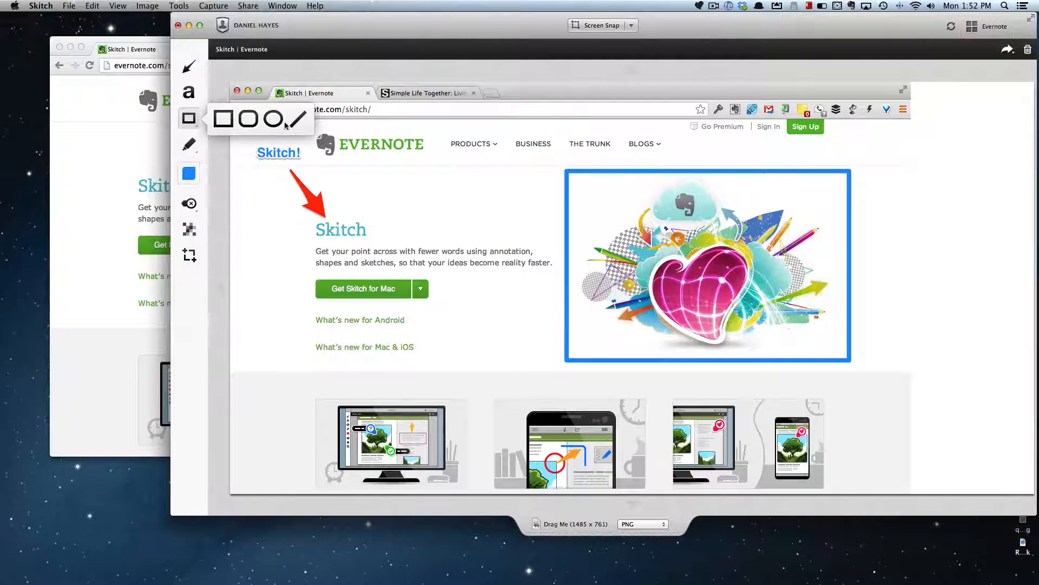
click(187, 146)
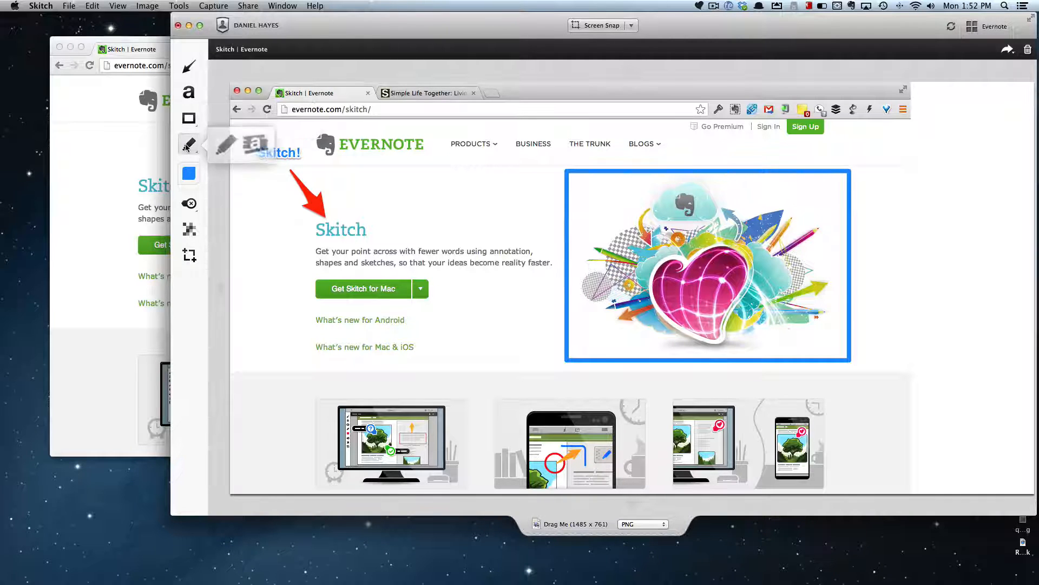
click(223, 144)
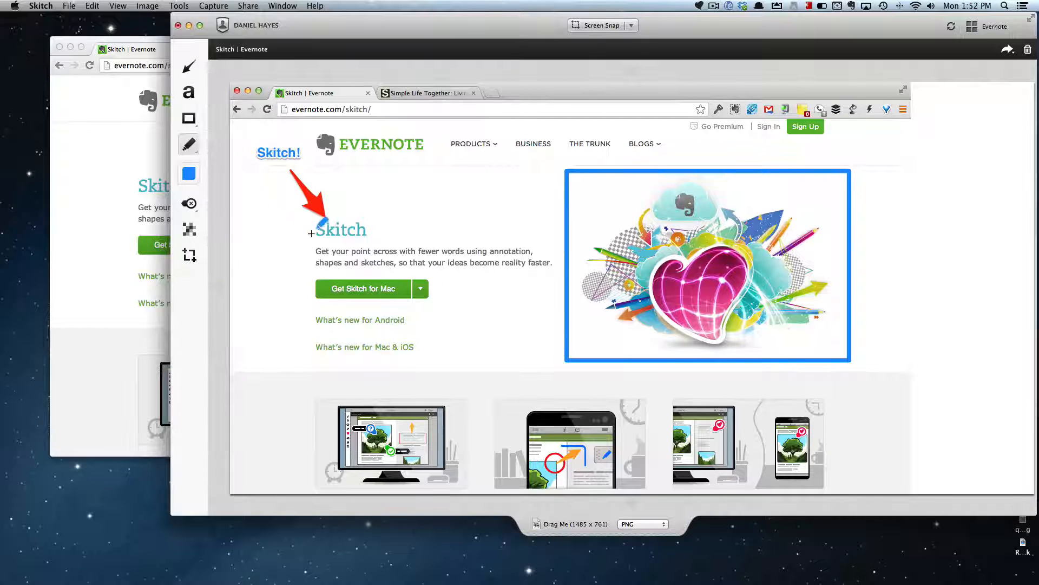
mouse_move(312, 253)
mouse_down()
mouse_move(255, 286)
mouse_move(263, 325)
mouse_move(313, 360)
mouse_move(390, 377)
mouse_move(456, 351)
mouse_move(476, 303)
mouse_move(457, 254)
mouse_move(421, 236)
mouse_move(317, 252)
mouse_up()
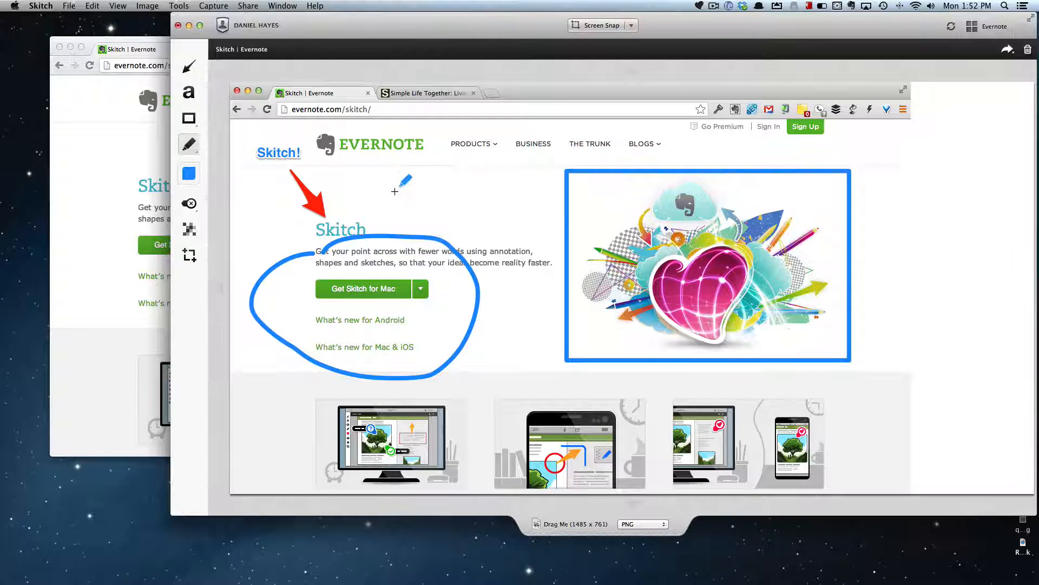
Write "COOL!" freehand in blue above and to the right of the Skitch heading.
mouse_move(397, 193)
mouse_down()
mouse_move(379, 205)
mouse_move(387, 225)
mouse_move(420, 190)
mouse_move(419, 212)
mouse_move(441, 182)
mouse_move(464, 207)
mouse_move(463, 188)
mouse_move(503, 201)
mouse_up()
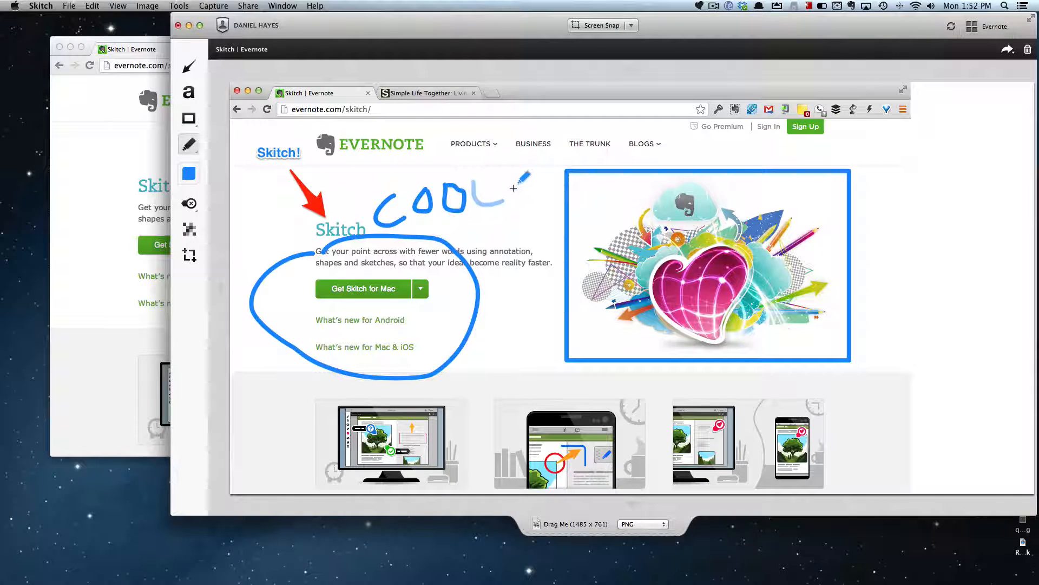
drag(513, 166, 512, 186)
click(522, 200)
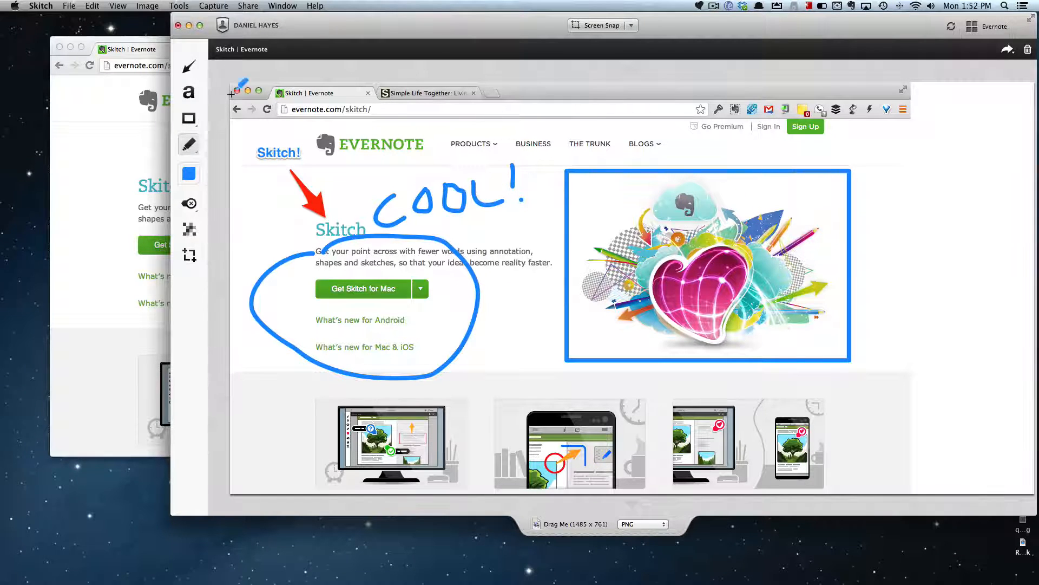
Highlight the words "reality faster." in the page's description and change the highlight colour to yellow.
click(192, 148)
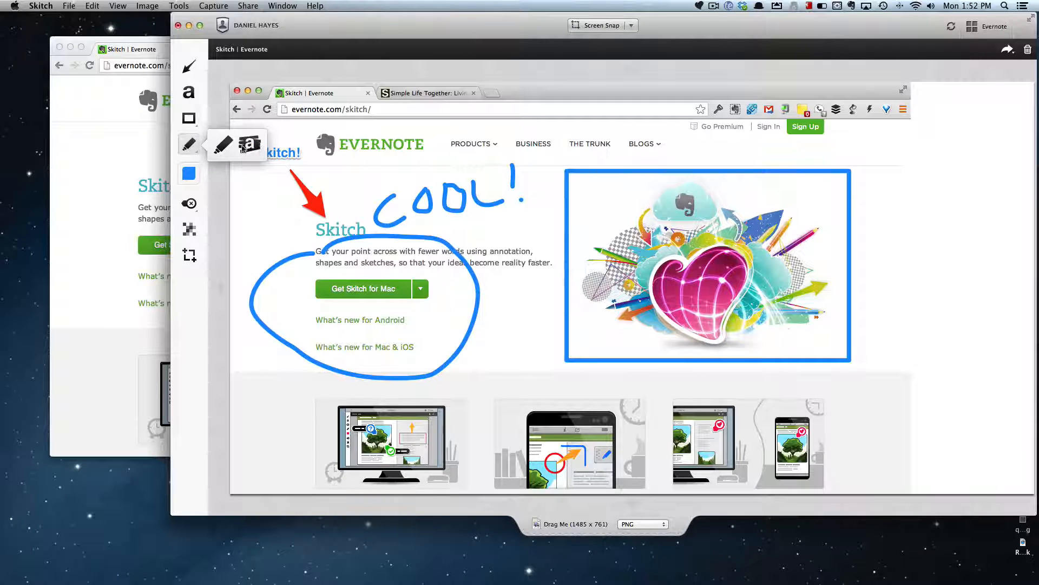
click(249, 144)
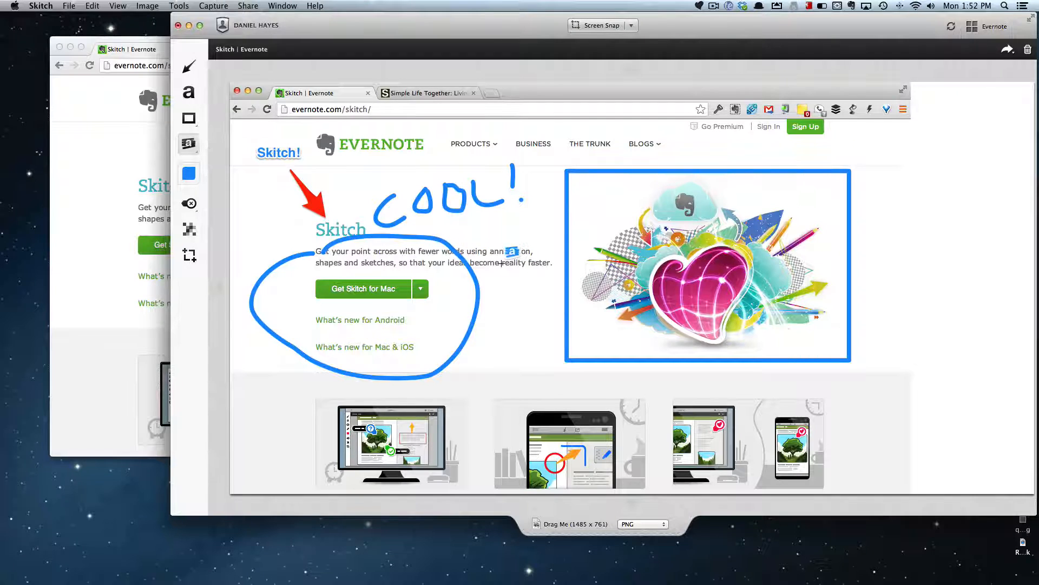
drag(499, 264, 555, 265)
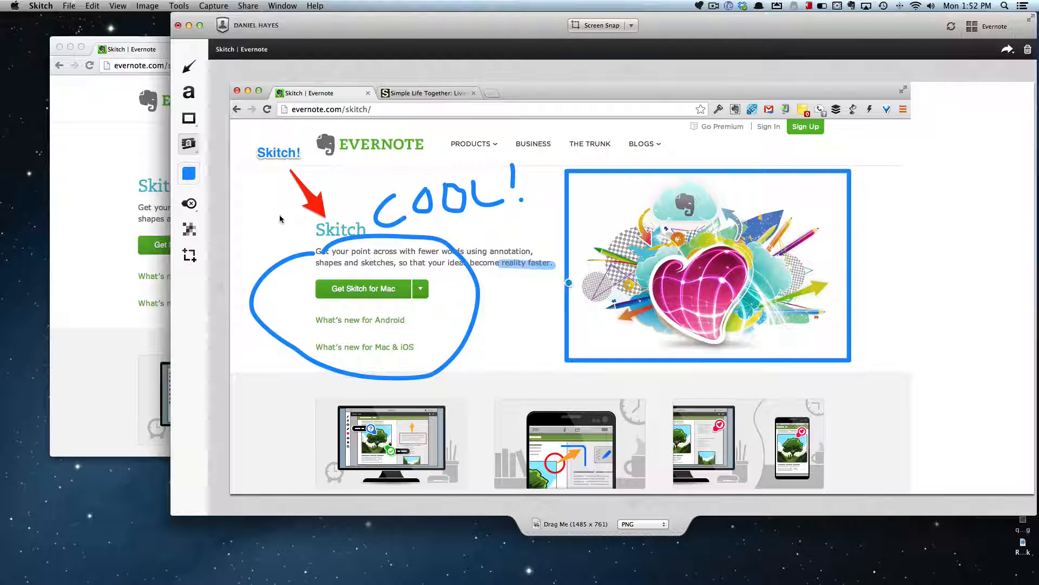
click(189, 173)
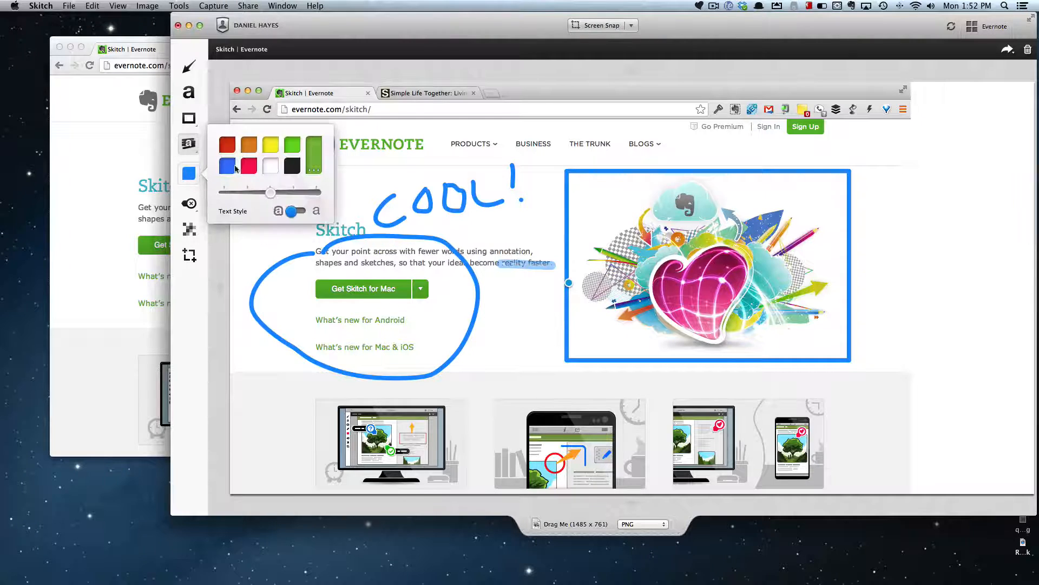
click(270, 143)
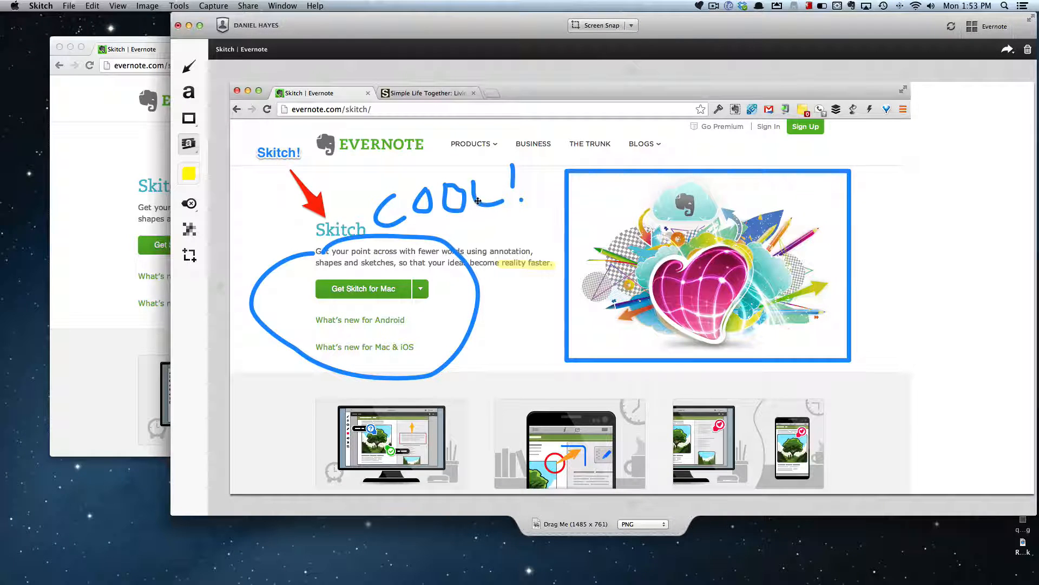
Delete the handwritten "COOL!" letters from the snapshot.
click(478, 200)
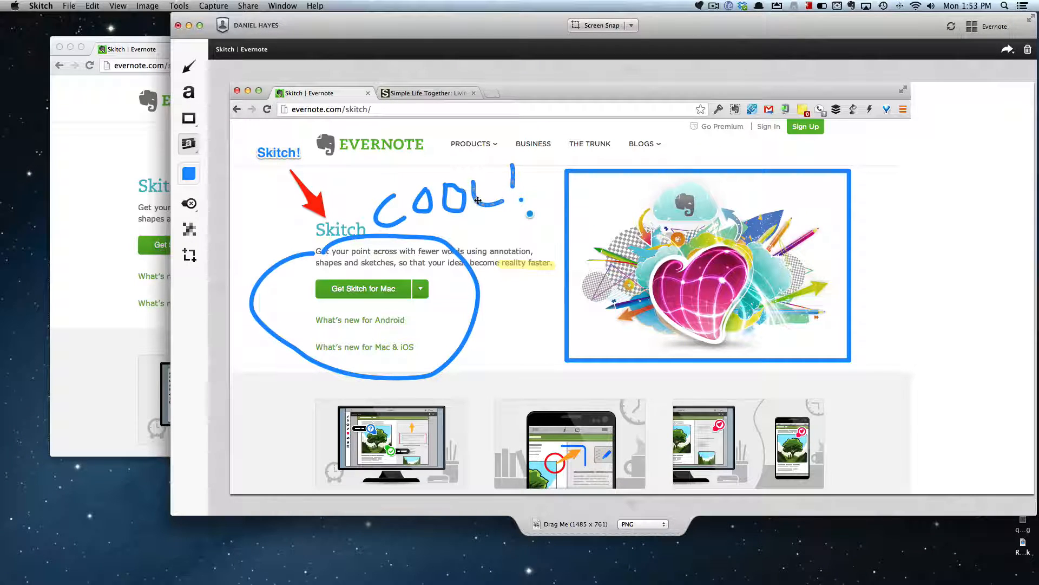
key(Delete)
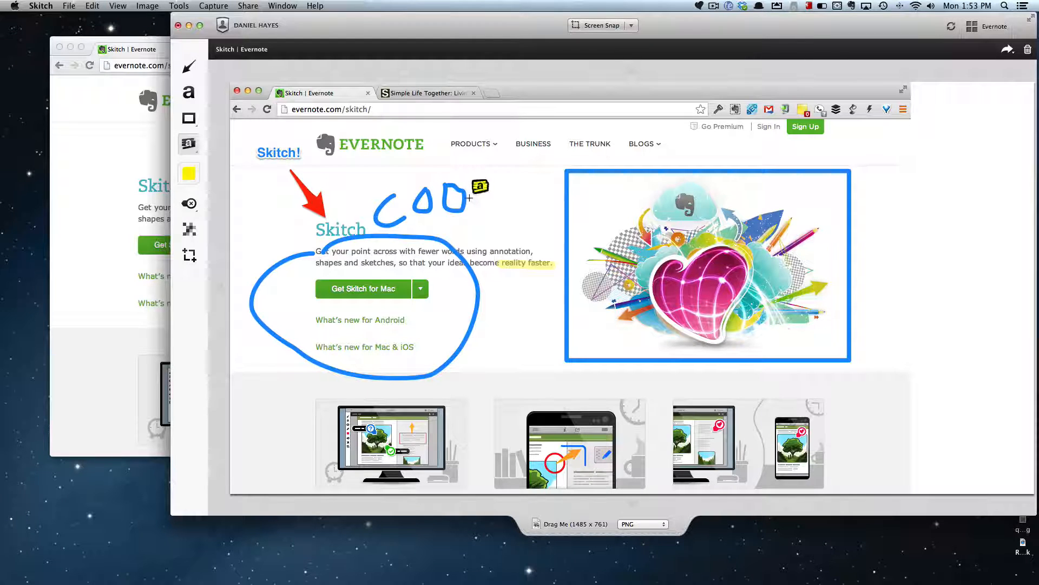
click(463, 196)
key(Delete)
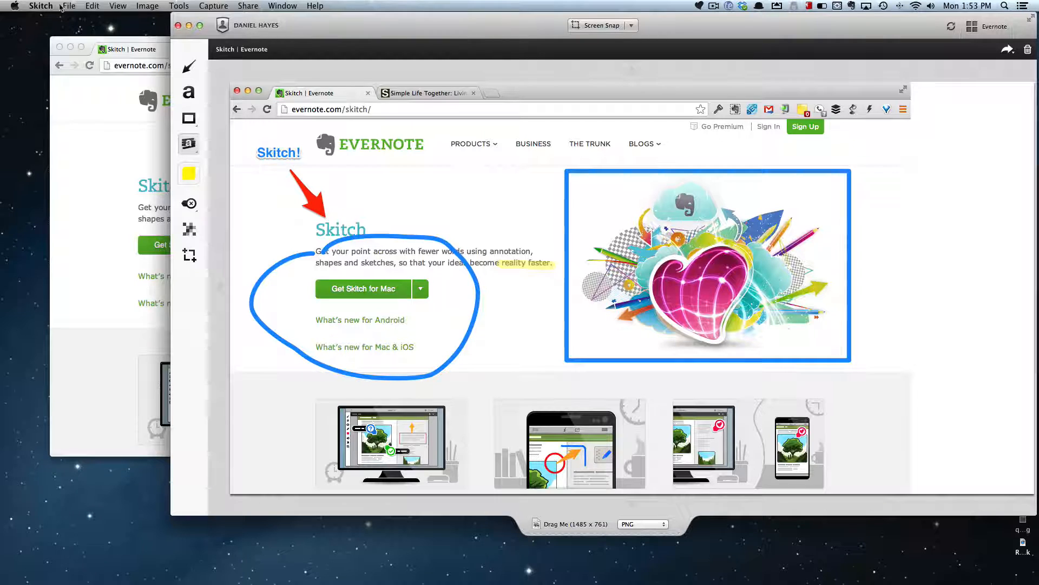
Open the Lorem Ipsum PDF file from the Desktop for annotation.
click(69, 6)
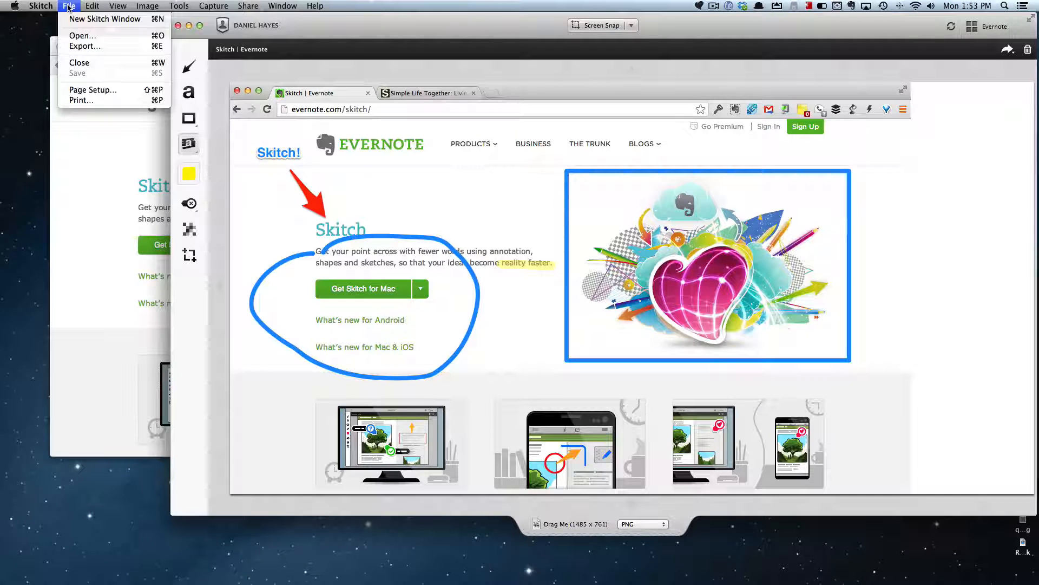
click(76, 35)
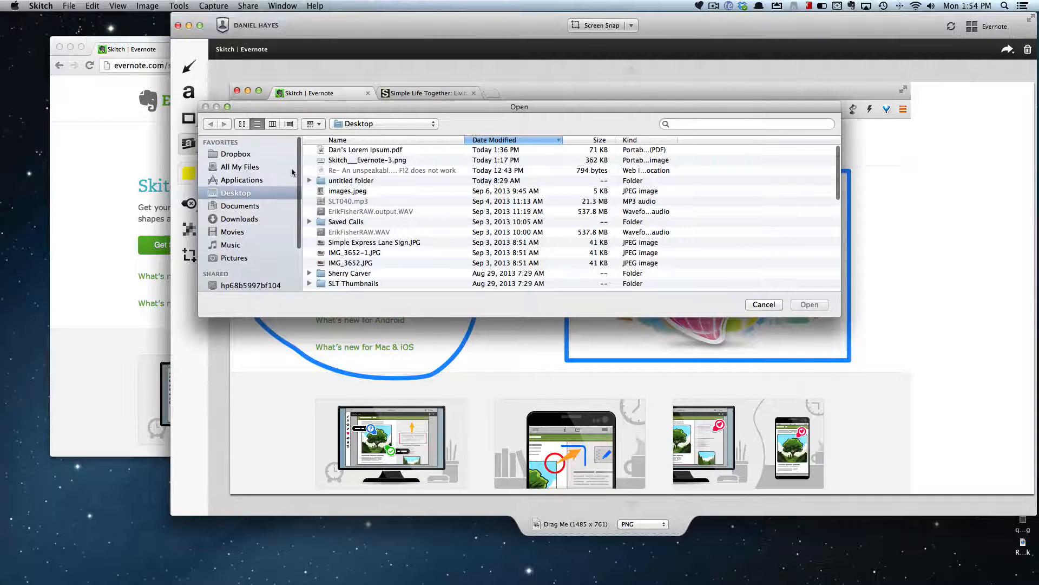
click(351, 152)
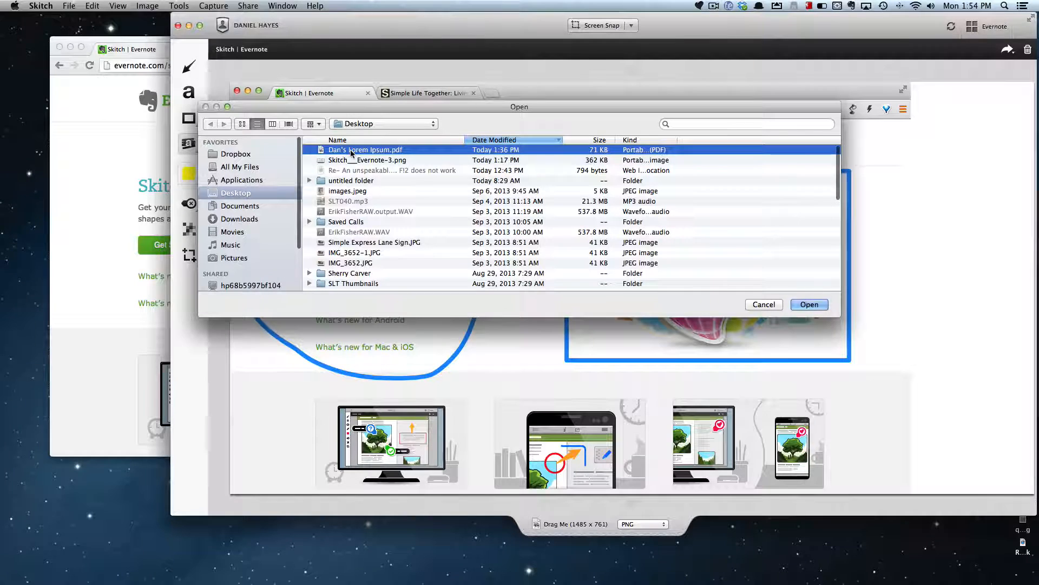
click(810, 305)
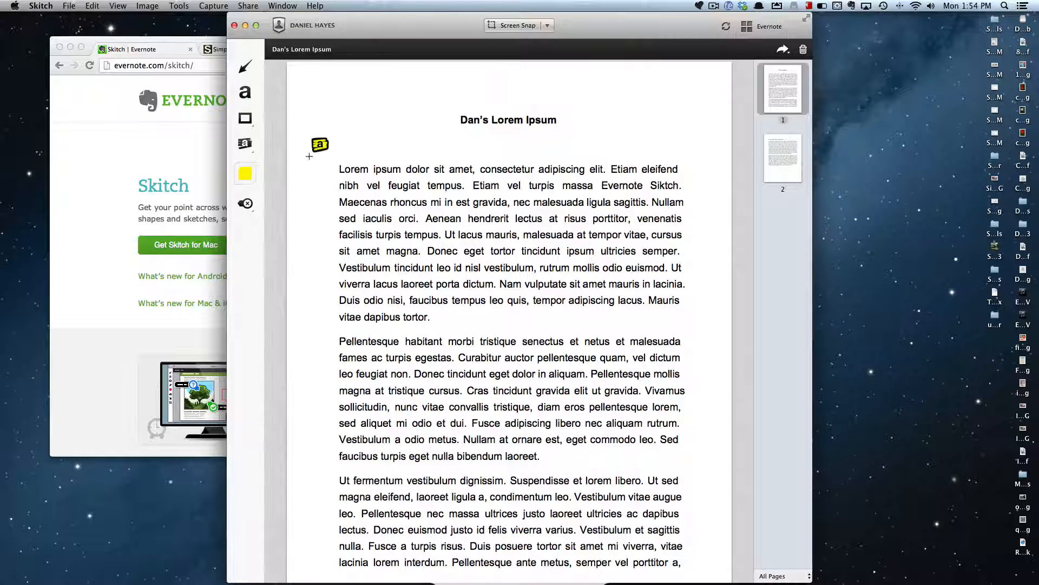
Place a red X stamp at the end of the first paragraph's first line.
click(246, 206)
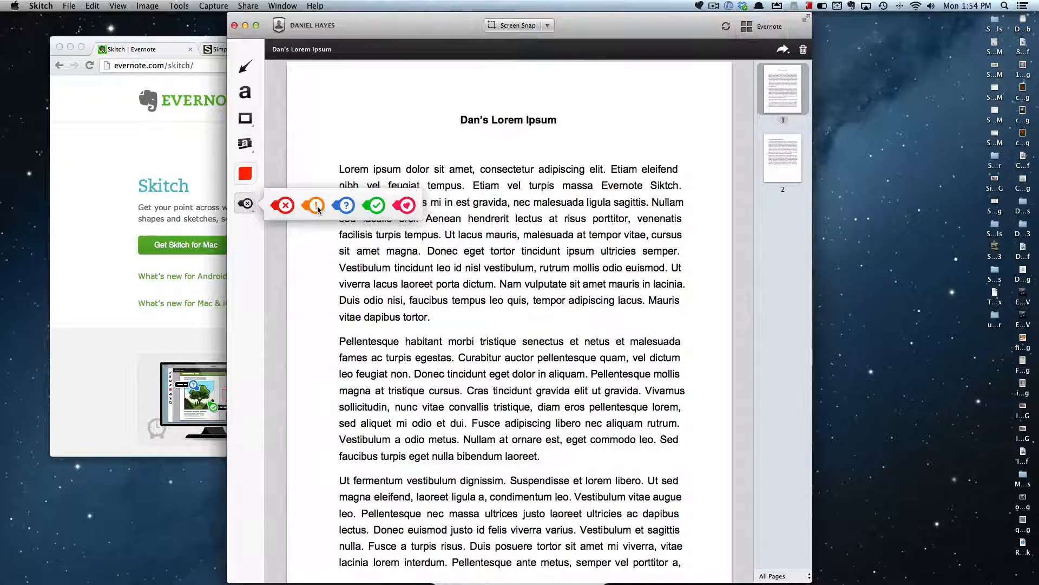
click(284, 206)
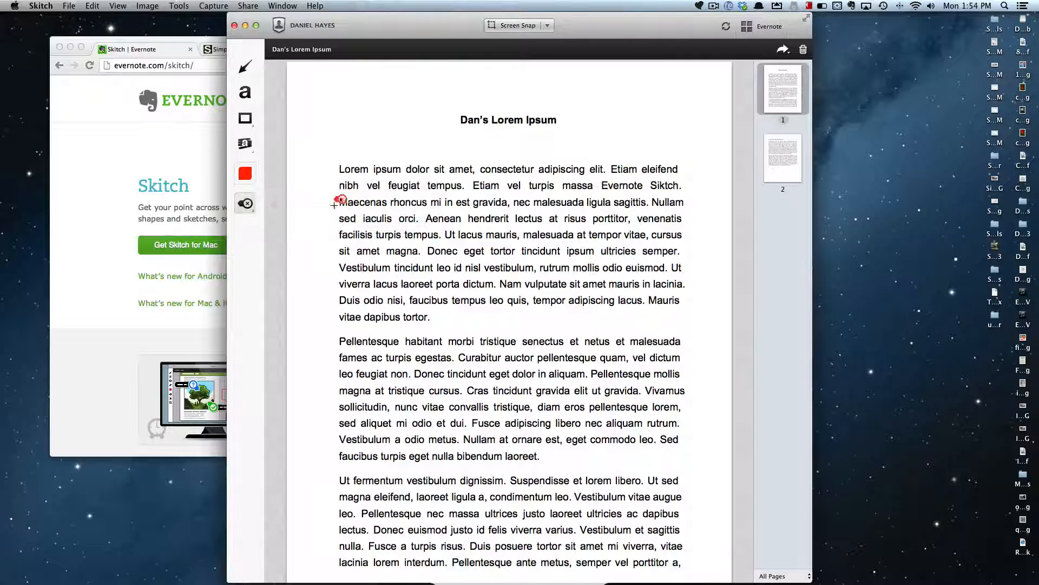
click(684, 168)
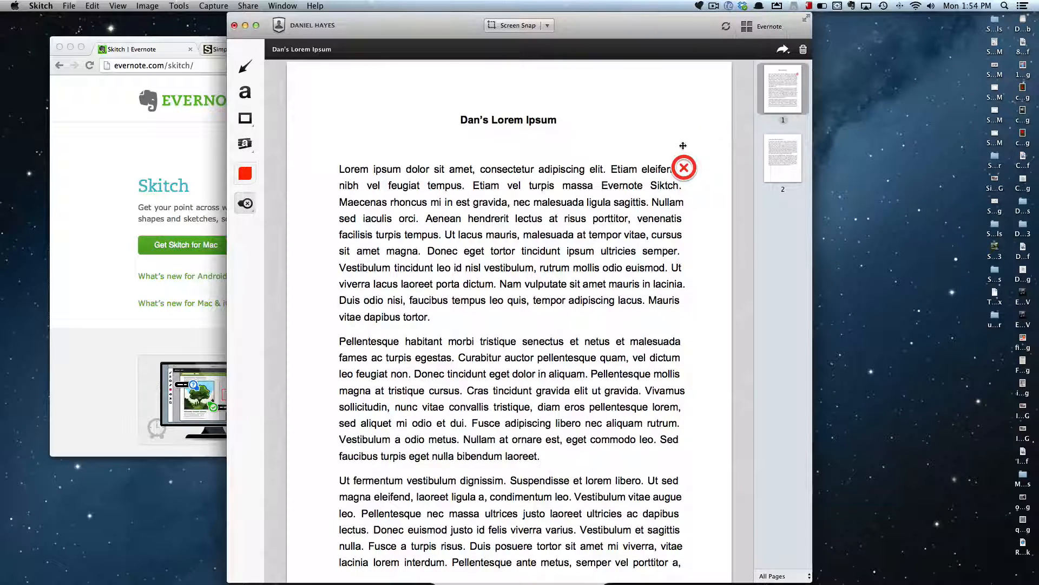
Add the text label "Rejected" to the red X stamp.
click(675, 163)
click(646, 168)
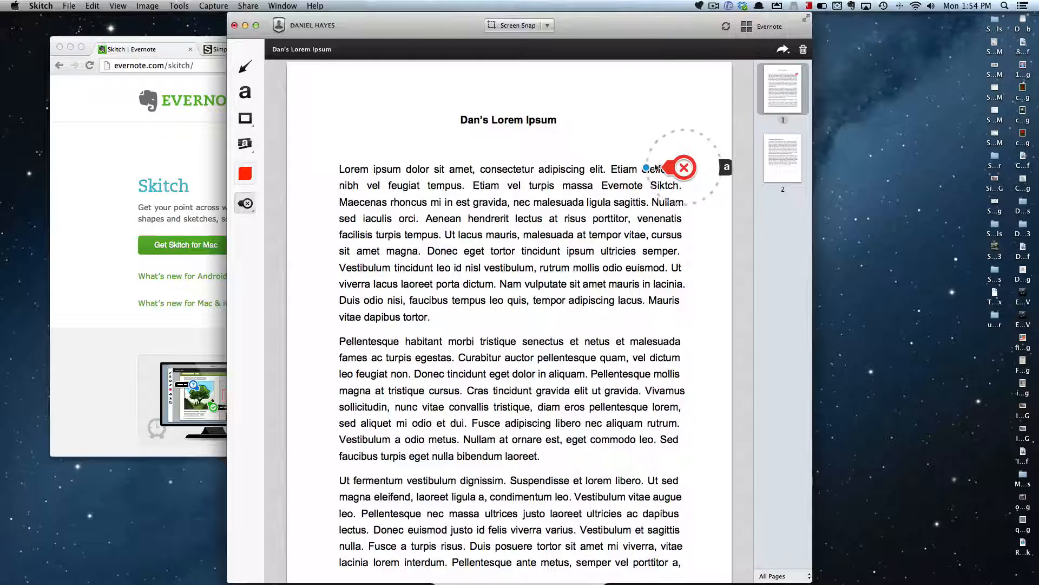
click(726, 170)
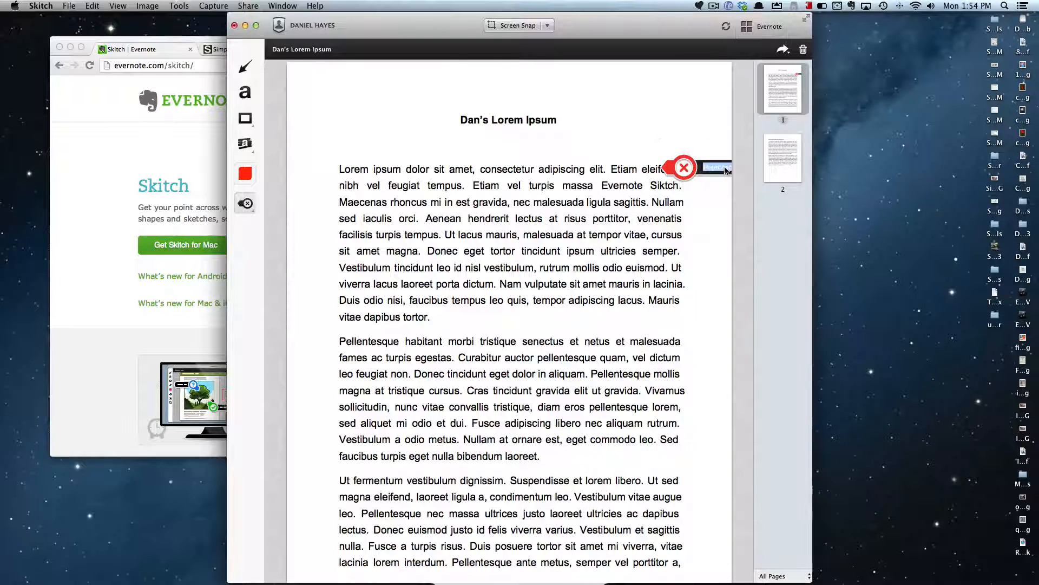
click(700, 162)
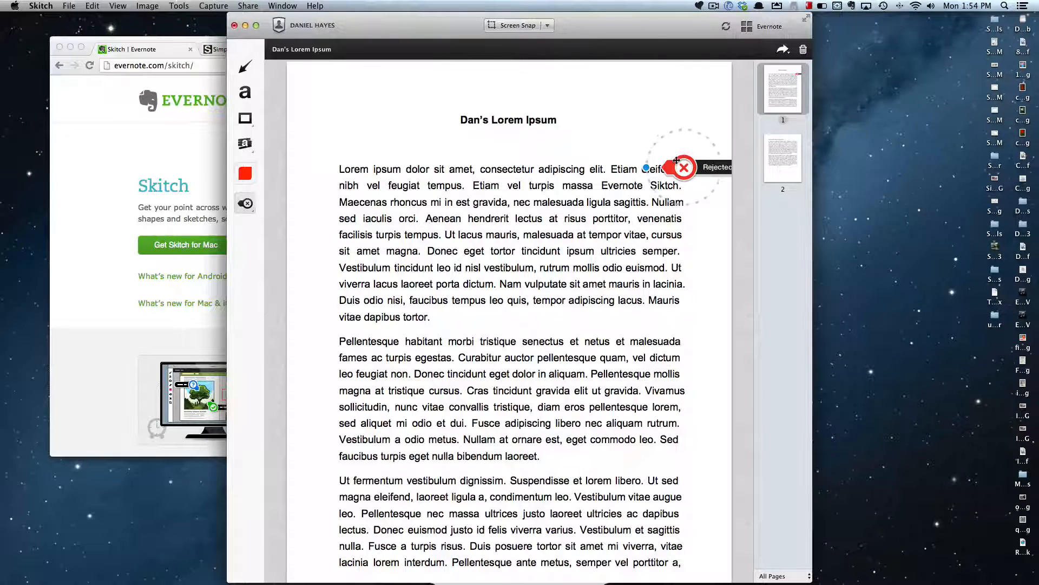
Move the Rejected stamp left along the first line, over the text, and rotate its pointer to face straight down.
drag(677, 160, 602, 161)
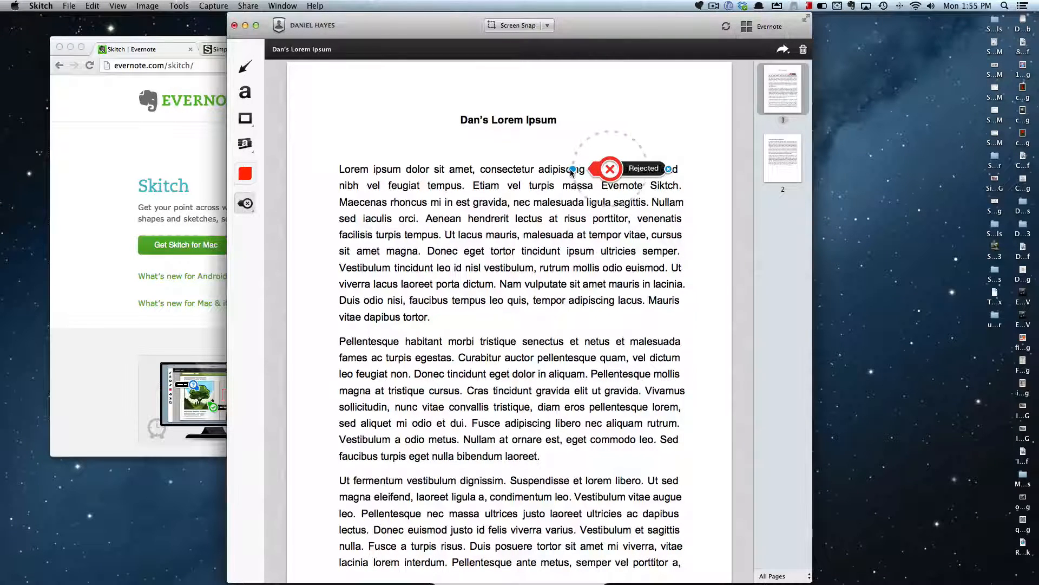
drag(572, 172, 617, 207)
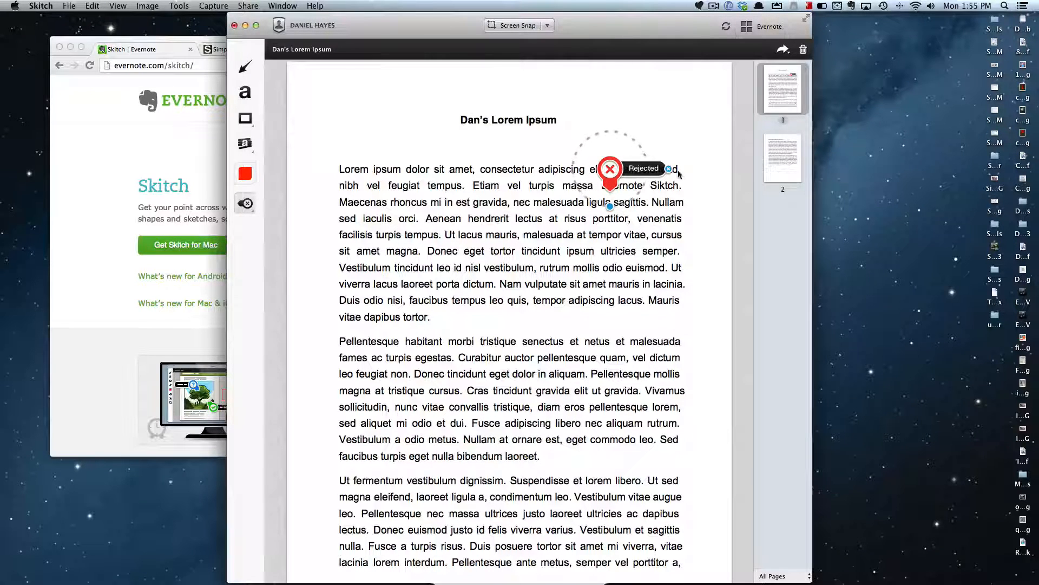
Move the Rejected stamp above the first paragraph so its pointer aims at "elit." in the first line, and deselect it.
drag(612, 167, 600, 136)
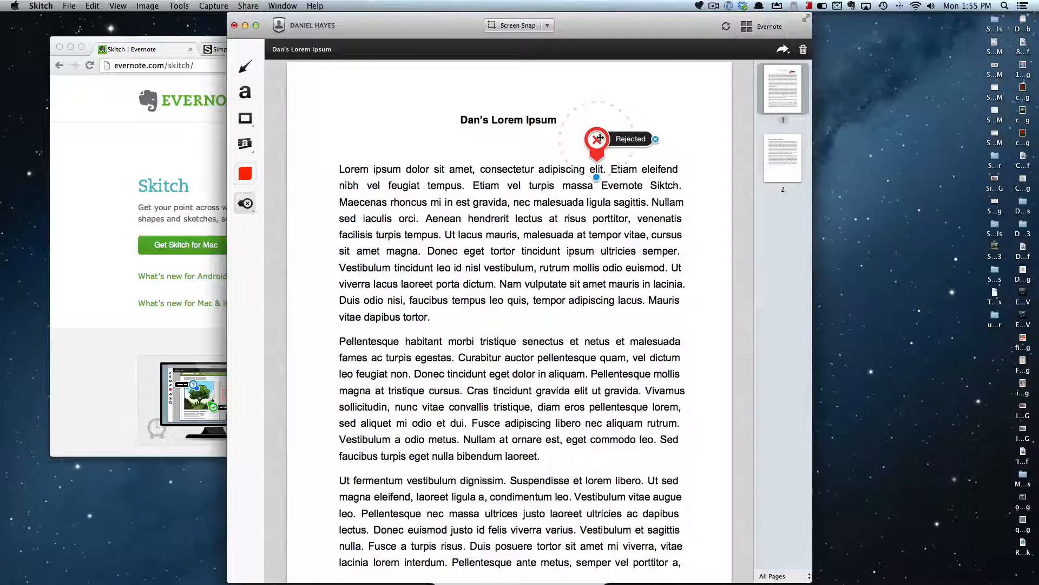
click(698, 132)
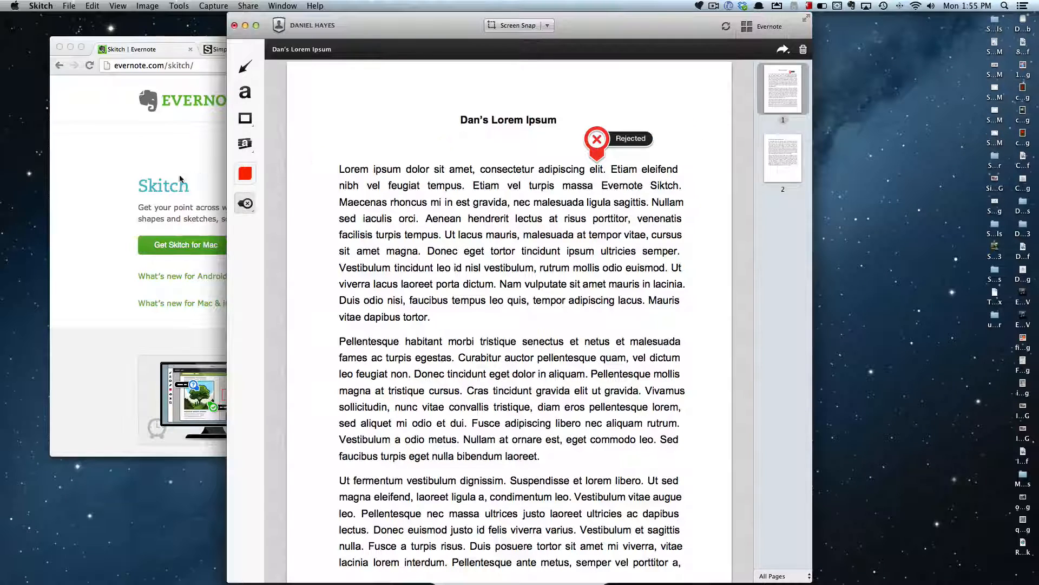
Place a blue question mark stamp at the end of the first paragraph, pointing left at its last word.
mouse_move(257, 206)
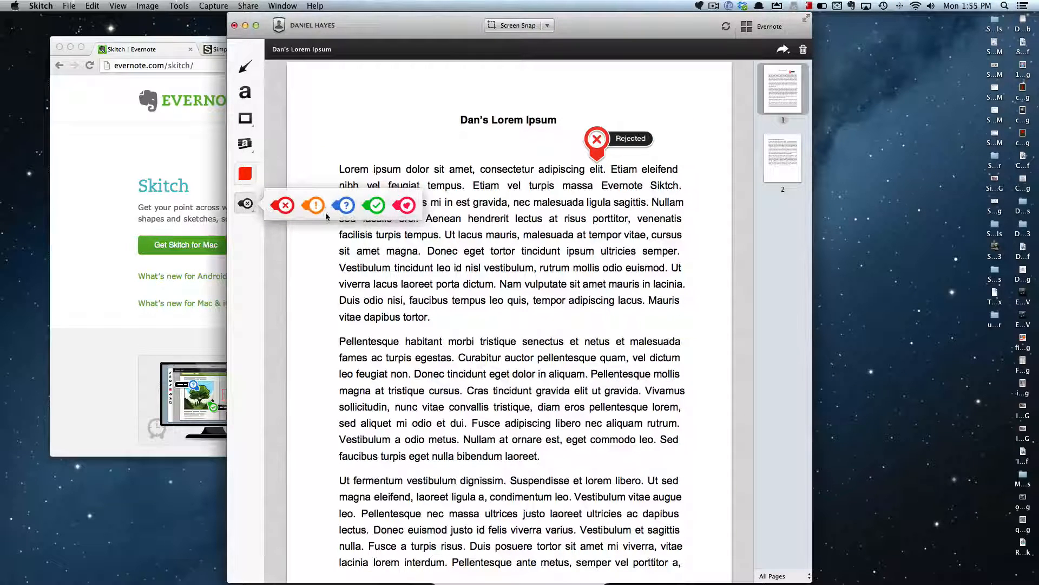
click(345, 205)
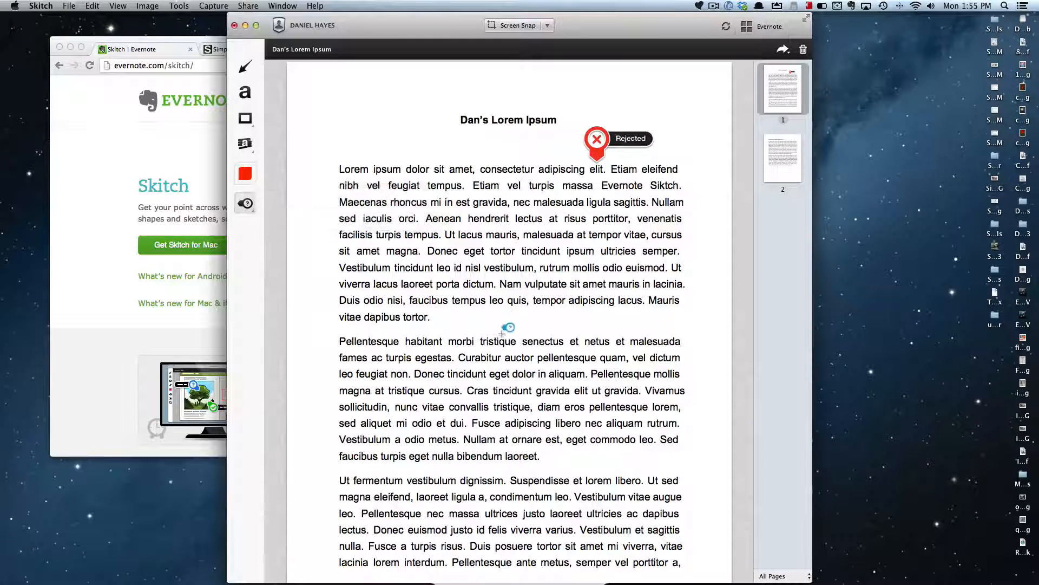
click(436, 317)
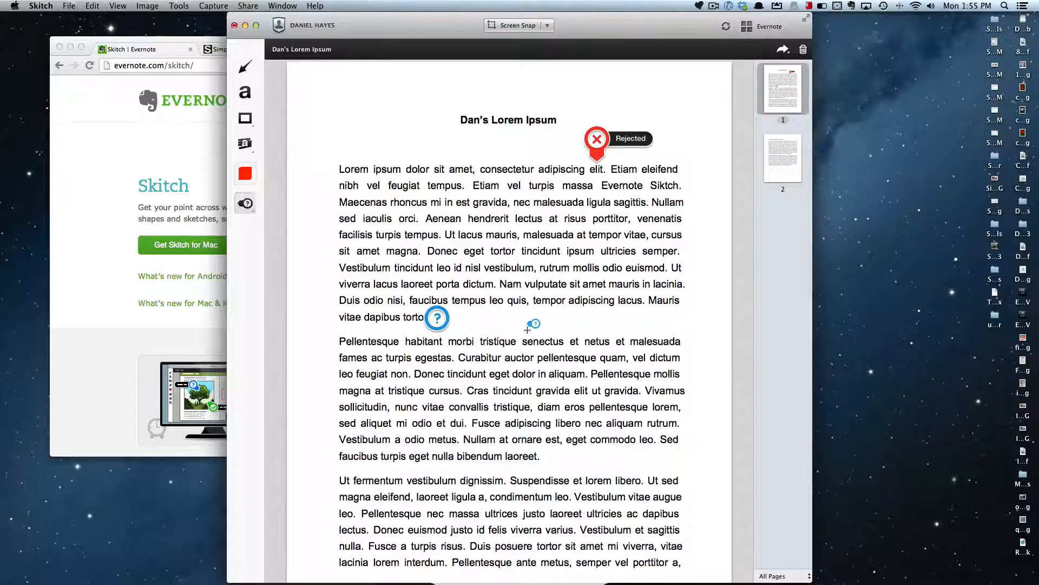
click(445, 316)
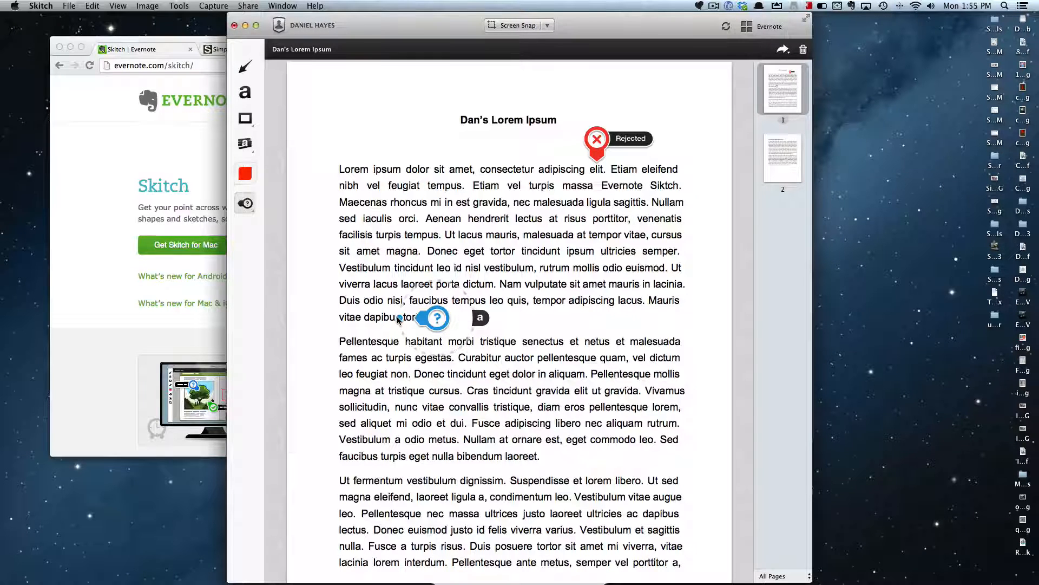
mouse_move(397, 316)
mouse_down()
mouse_move(412, 344)
mouse_move(440, 354)
mouse_move(458, 292)
mouse_move(441, 277)
mouse_move(422, 283)
mouse_move(399, 314)
mouse_up()
Label the question mark stamp "What's this mean?" and shift it slightly right, clear of the paragraph's last word.
click(480, 318)
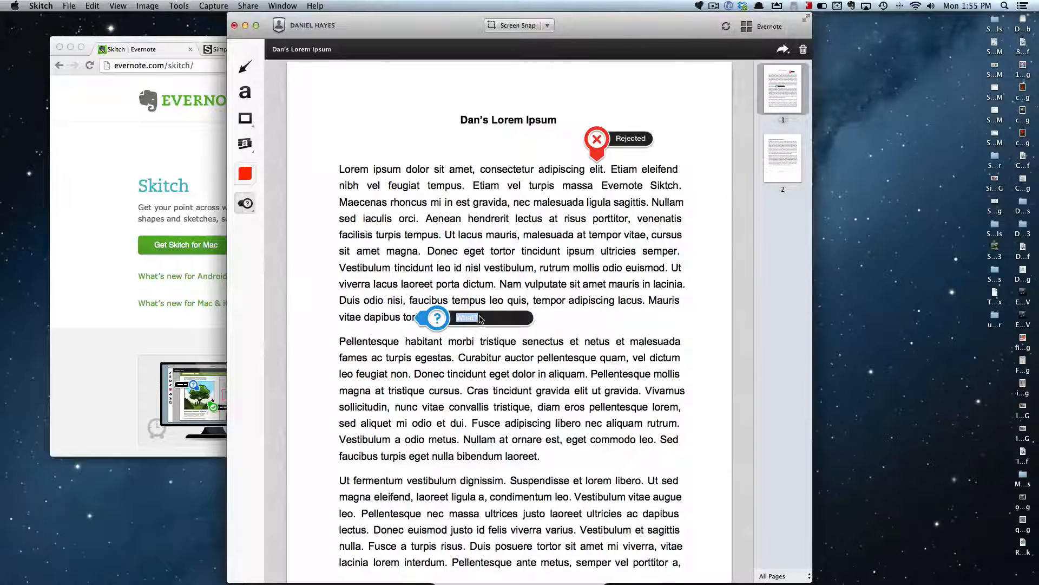
key(Return)
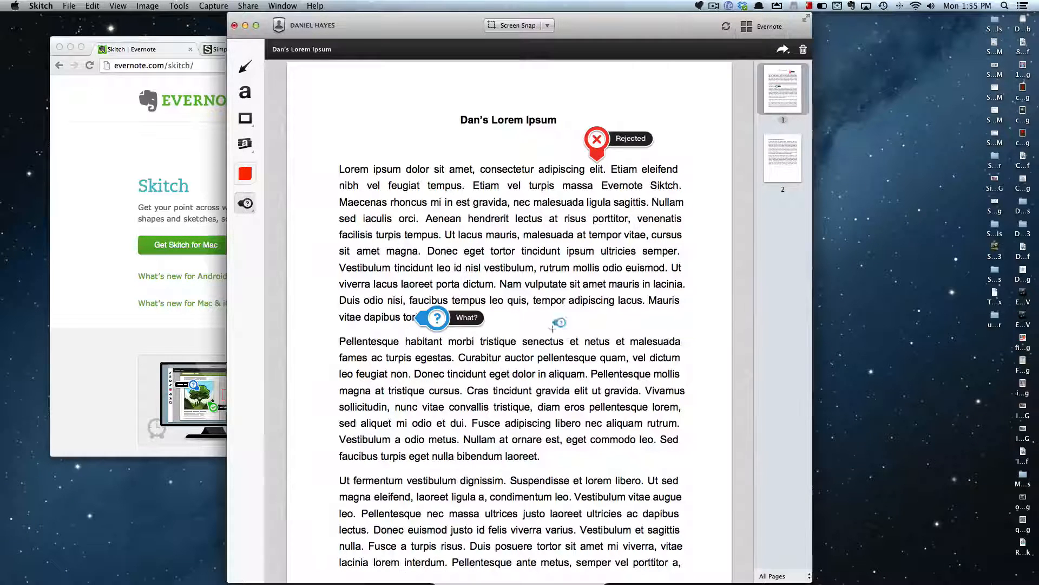
click(468, 319)
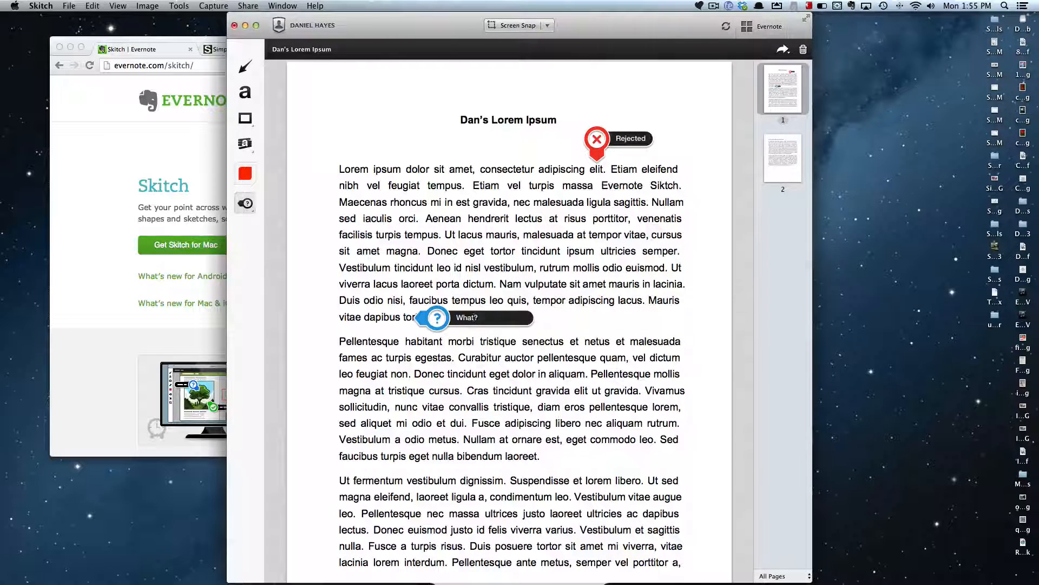
text('s this mean)
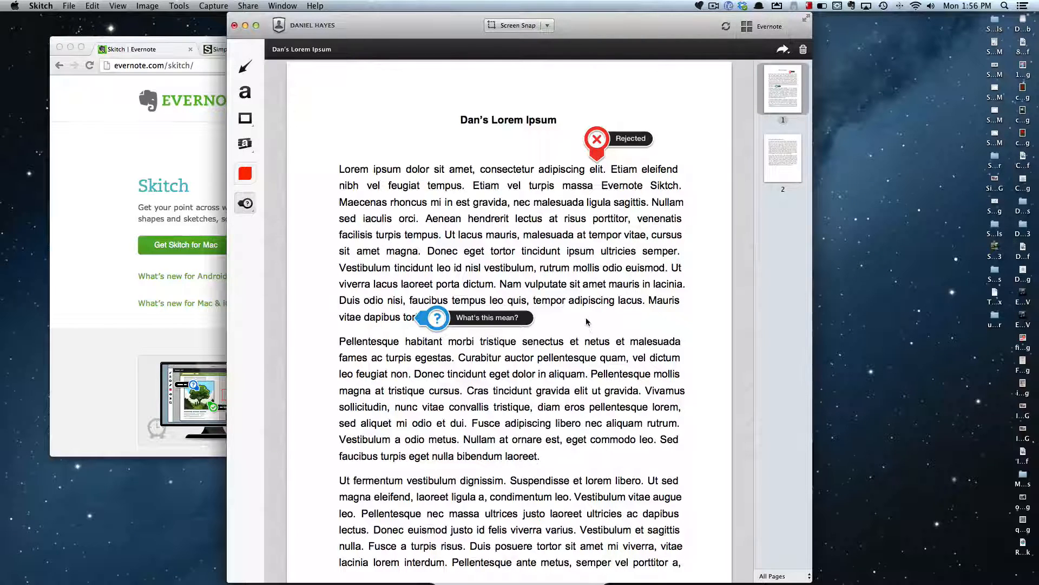
key(Return)
mouse_move(446, 313)
mouse_down()
mouse_move(471, 314)
mouse_move(509, 206)
mouse_move(468, 373)
mouse_move(482, 311)
mouse_move(464, 313)
mouse_up()
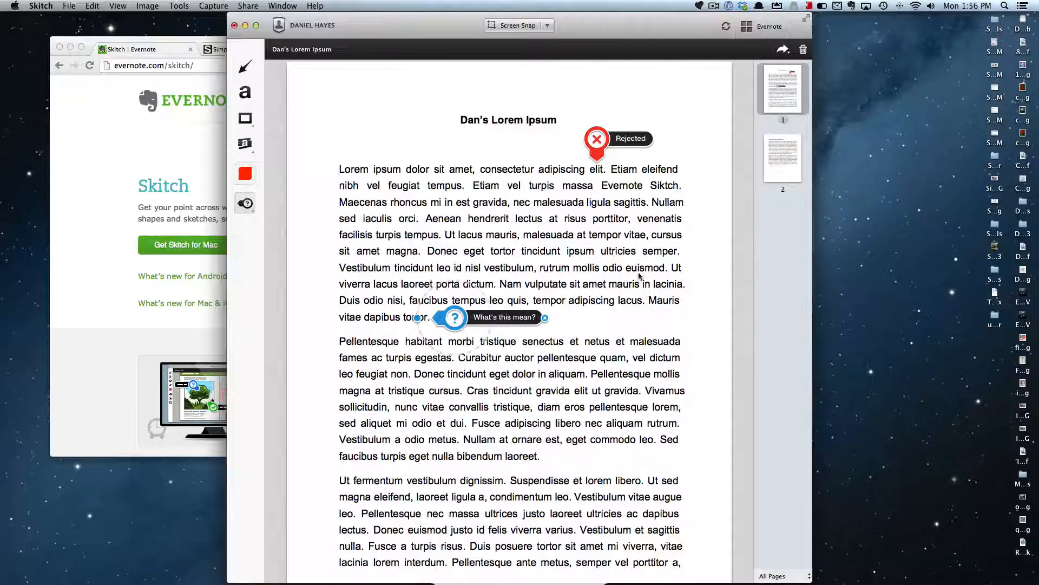
Open the most recent annotated Skitch | Evernote snapshot from the Skitch notes stored in Evernote.
scroll(639, 275, down, 5)
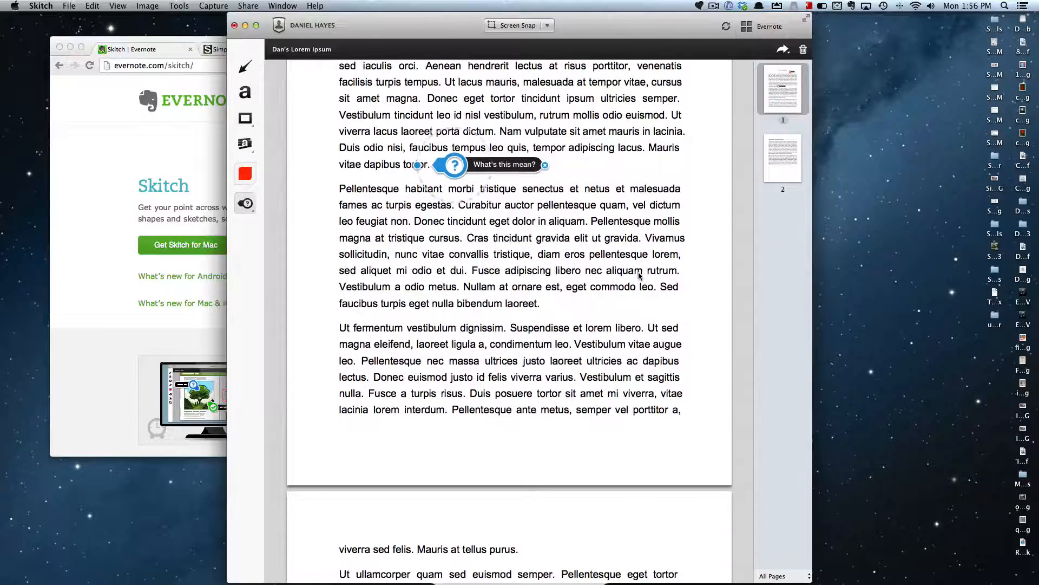
scroll(640, 276, up, 5)
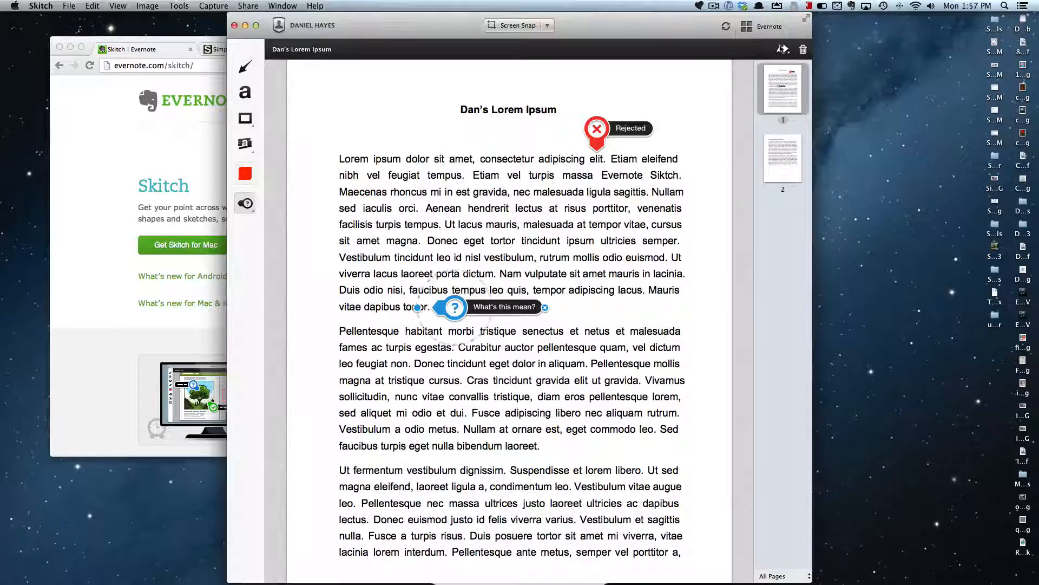
click(764, 29)
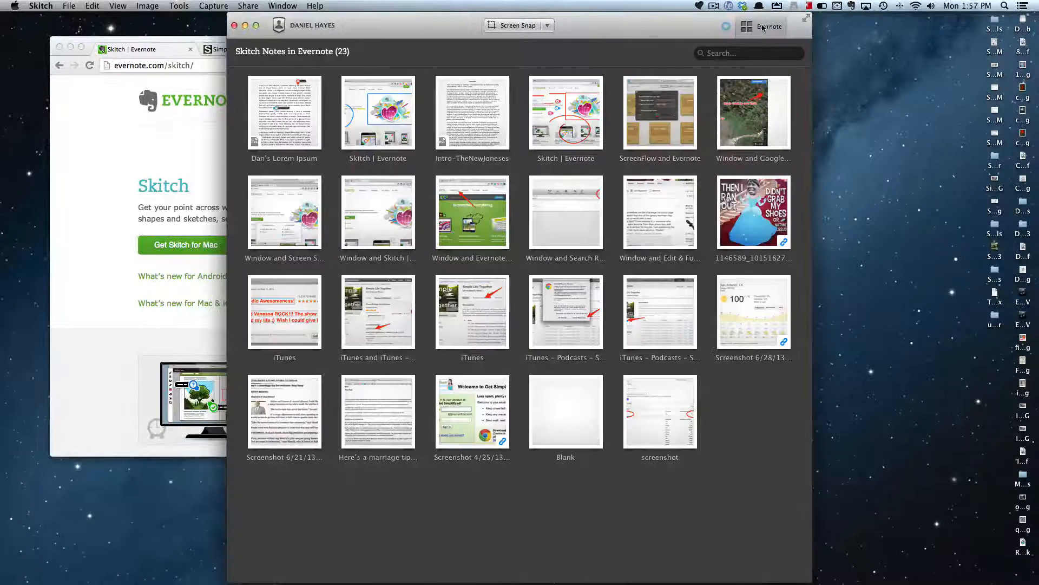
double_click(374, 95)
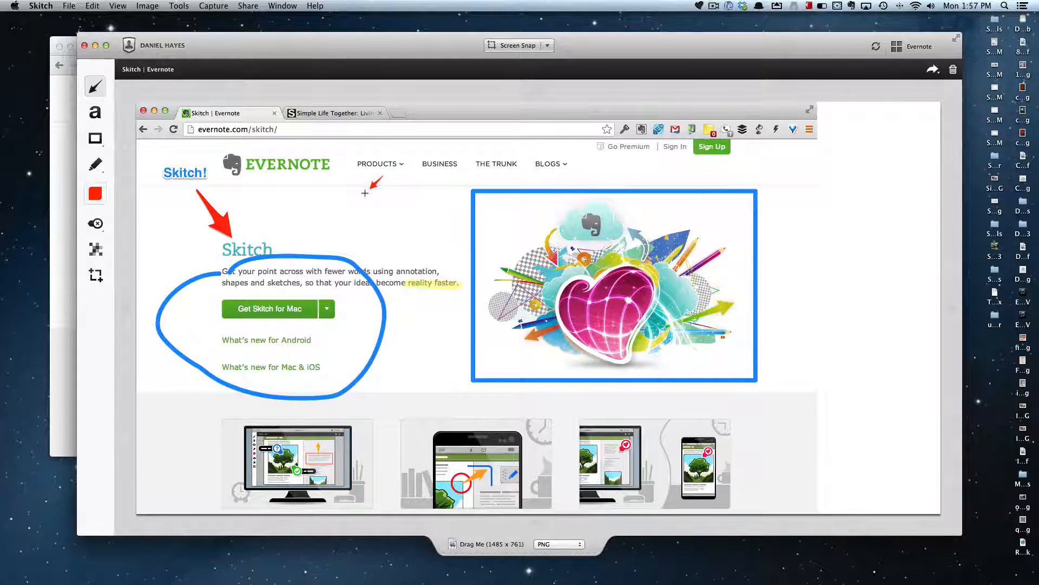
Pixelate the "What's new for Android" link in the snapshot.
click(95, 250)
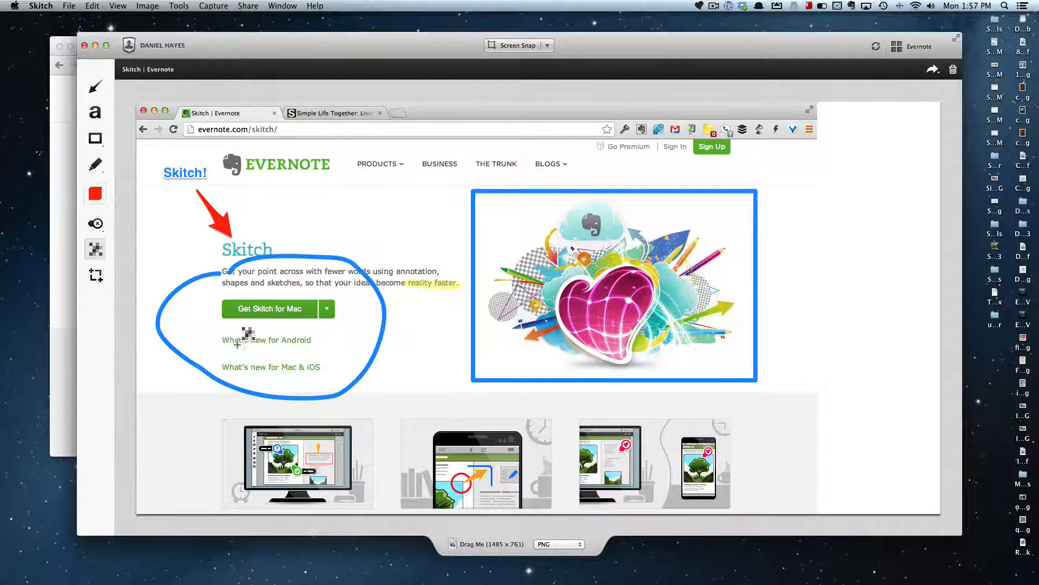
drag(220, 334, 318, 346)
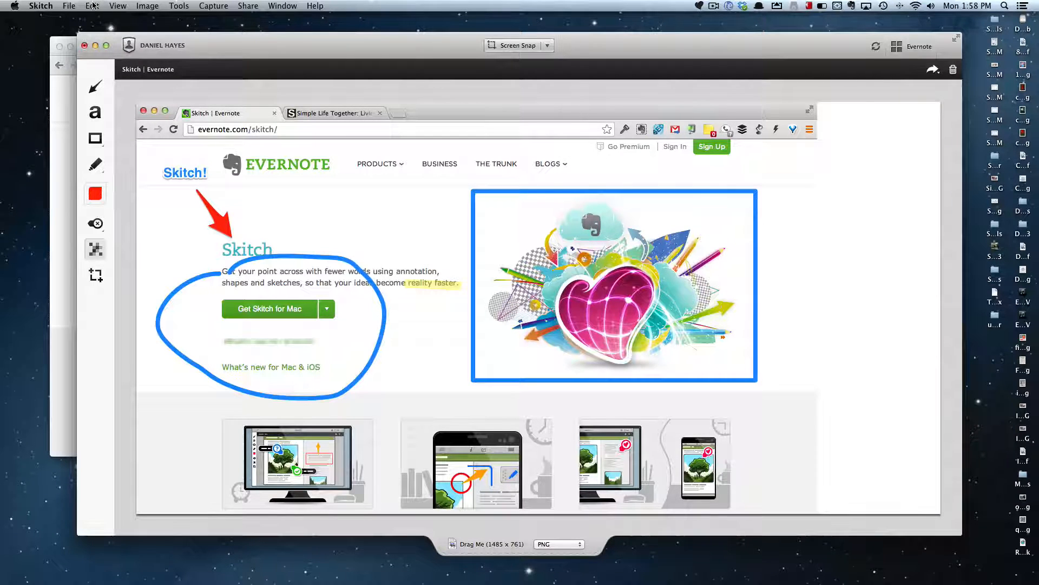
Try to undo the pixelation over the "What's new for Android" link.
click(93, 6)
click(97, 19)
click(93, 7)
click(98, 17)
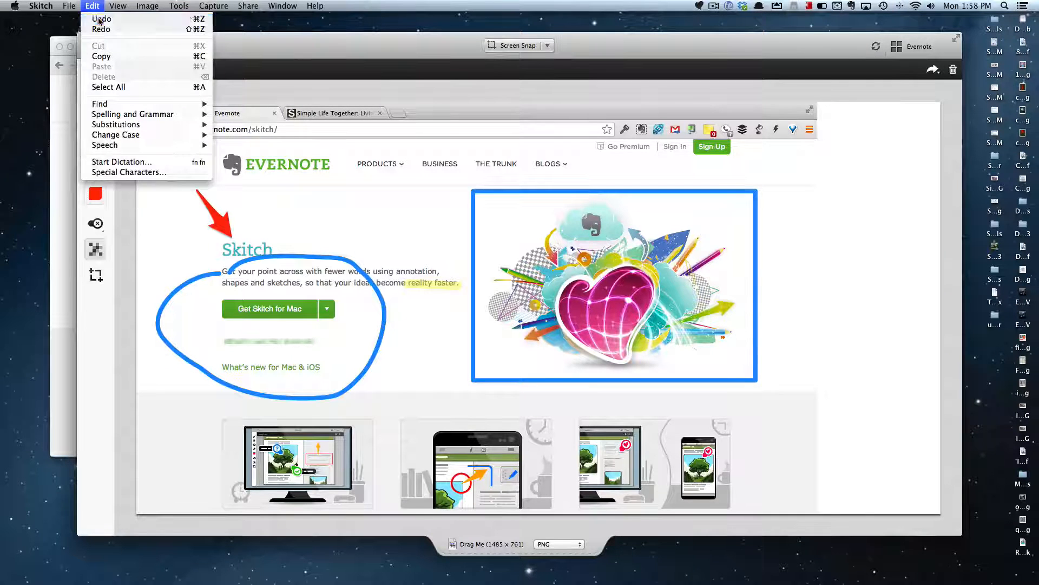
click(93, 6)
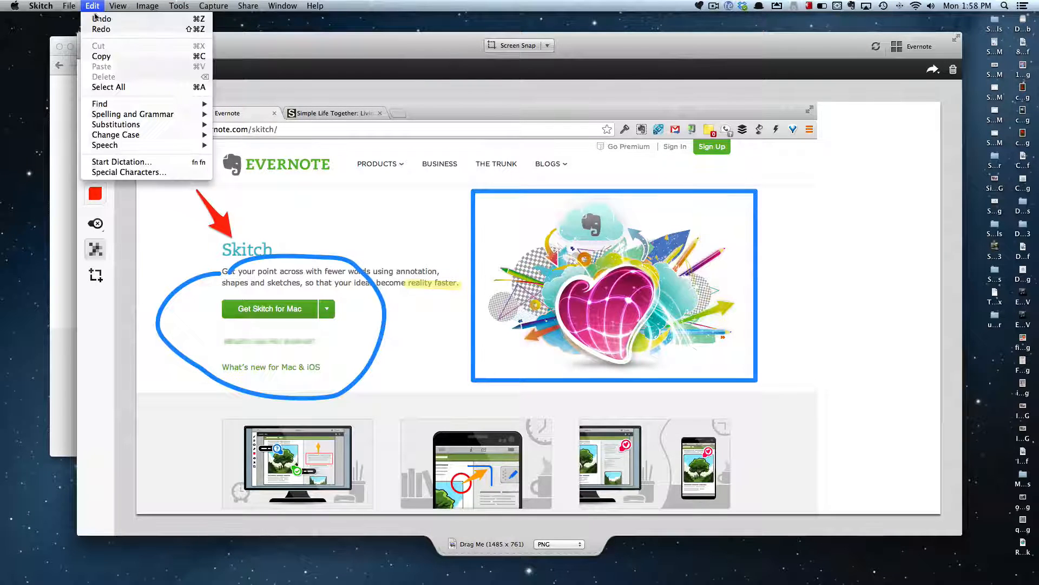
click(97, 19)
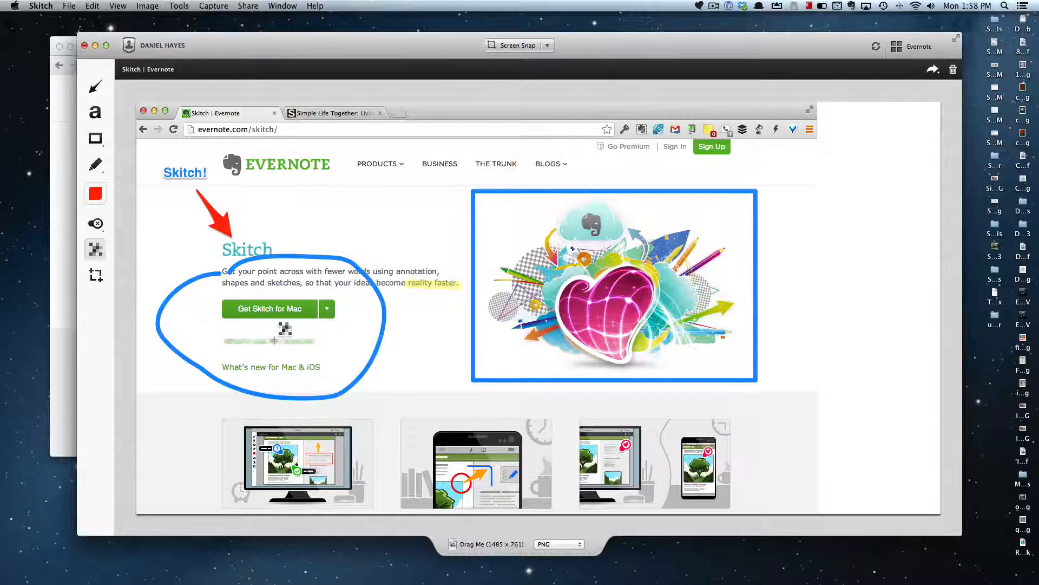
Frame a crop of about 804 × 458 px around the heart illustration and its blue rectangle.
click(96, 277)
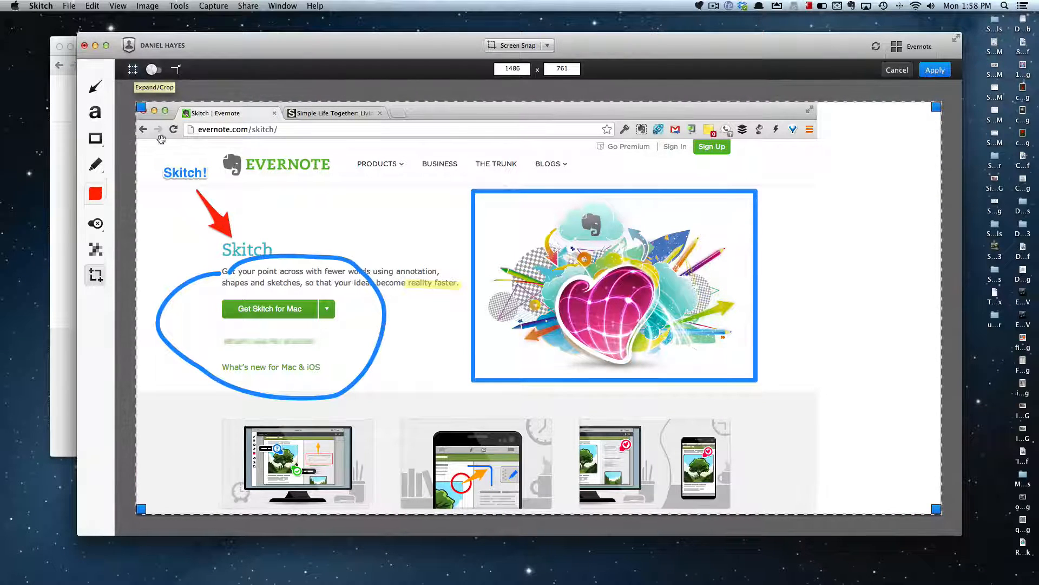
drag(140, 106, 378, 156)
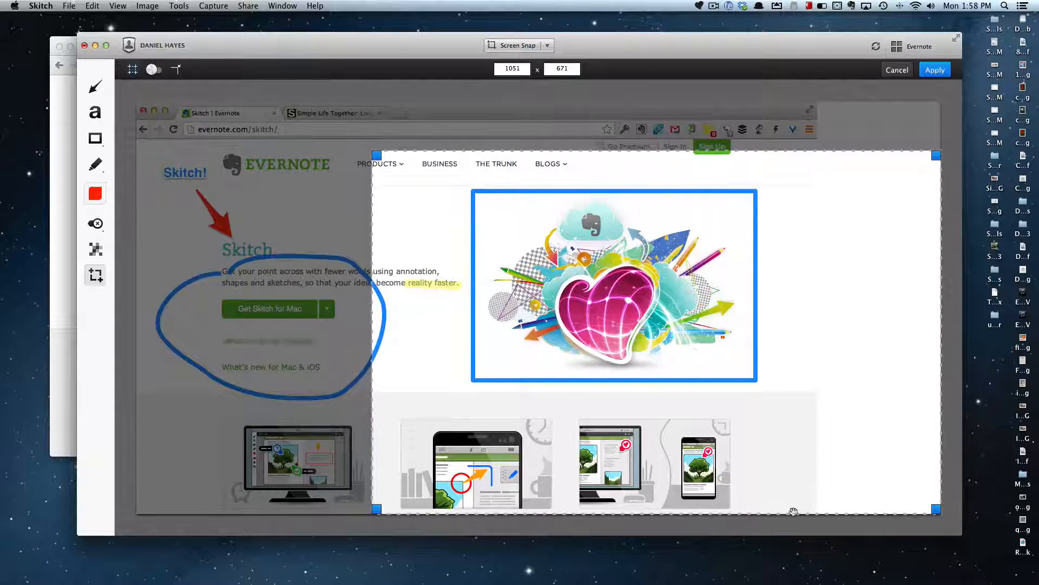
drag(938, 509, 803, 393)
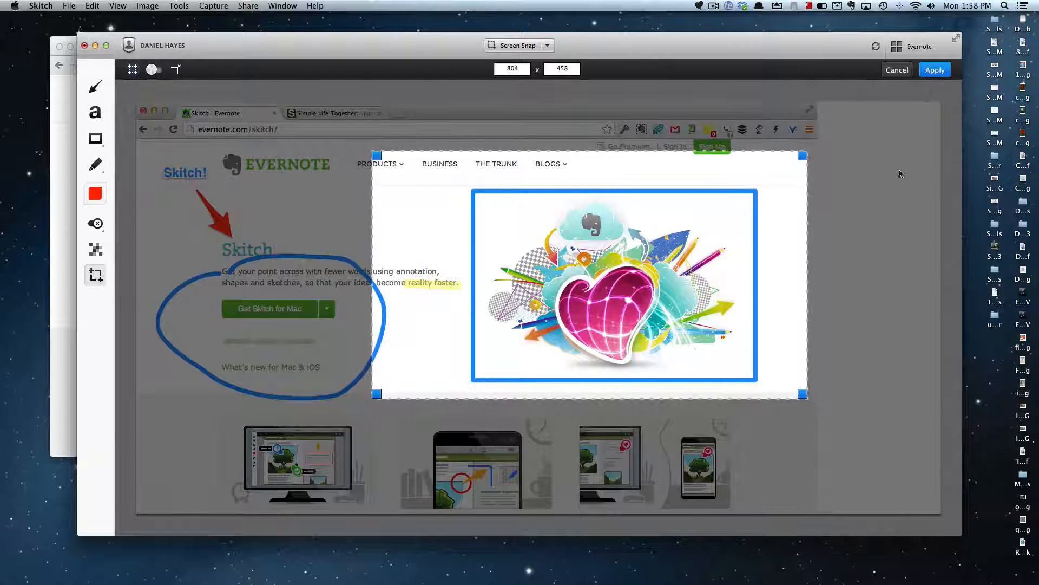
Expand the crop frame back over the whole snapshot and beyond its upper left corner, to about 1525 × 803 px.
drag(798, 388, 933, 511)
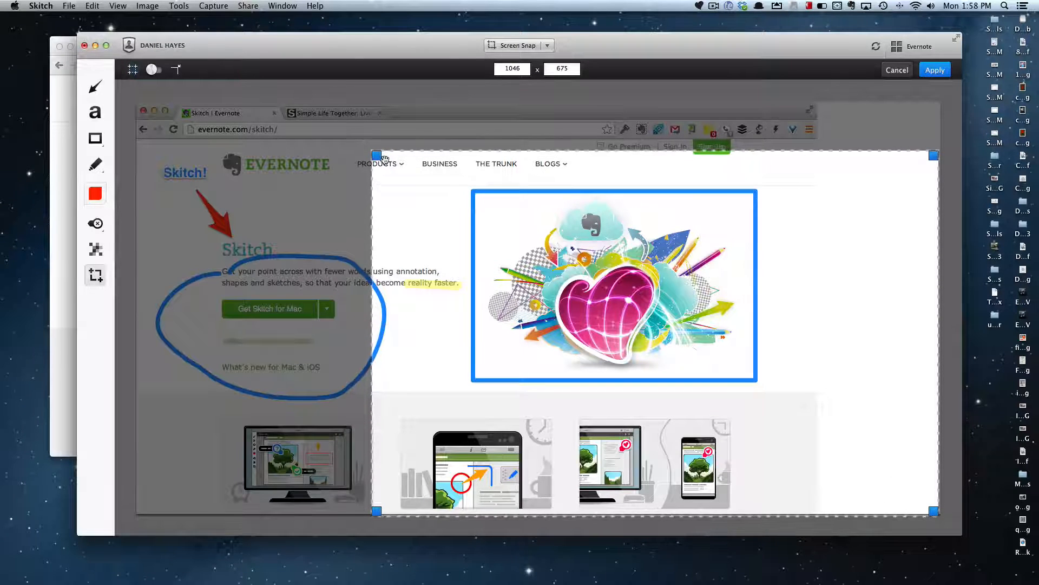
drag(385, 158, 196, 138)
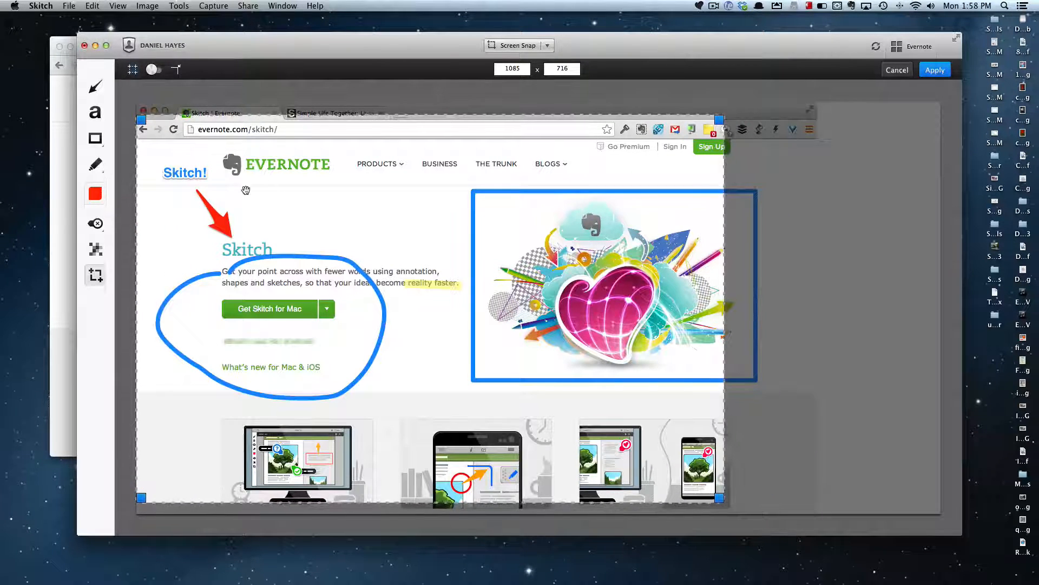
drag(245, 190, 246, 177)
drag(145, 110, 123, 87)
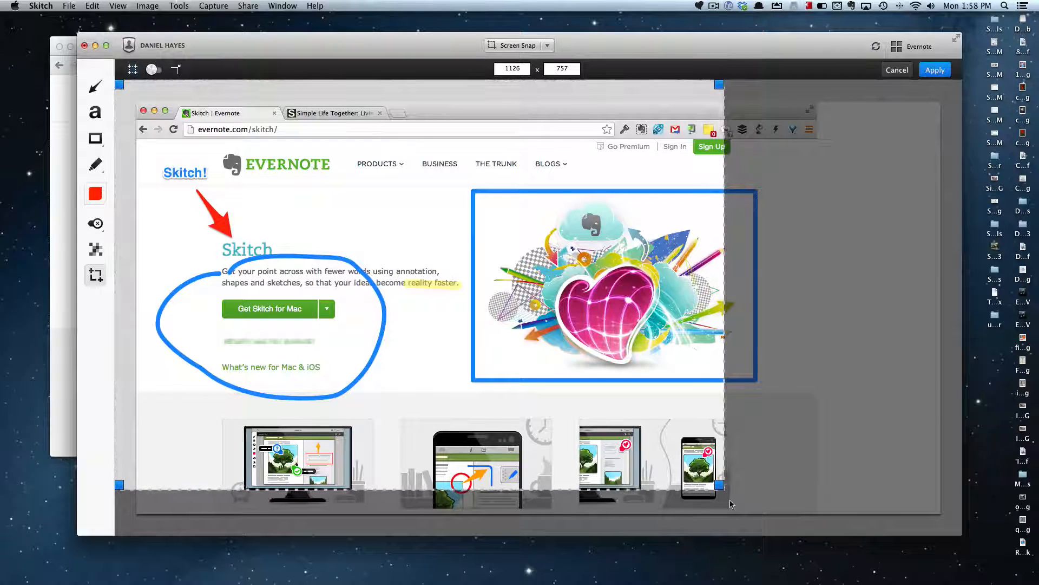
drag(712, 479, 931, 507)
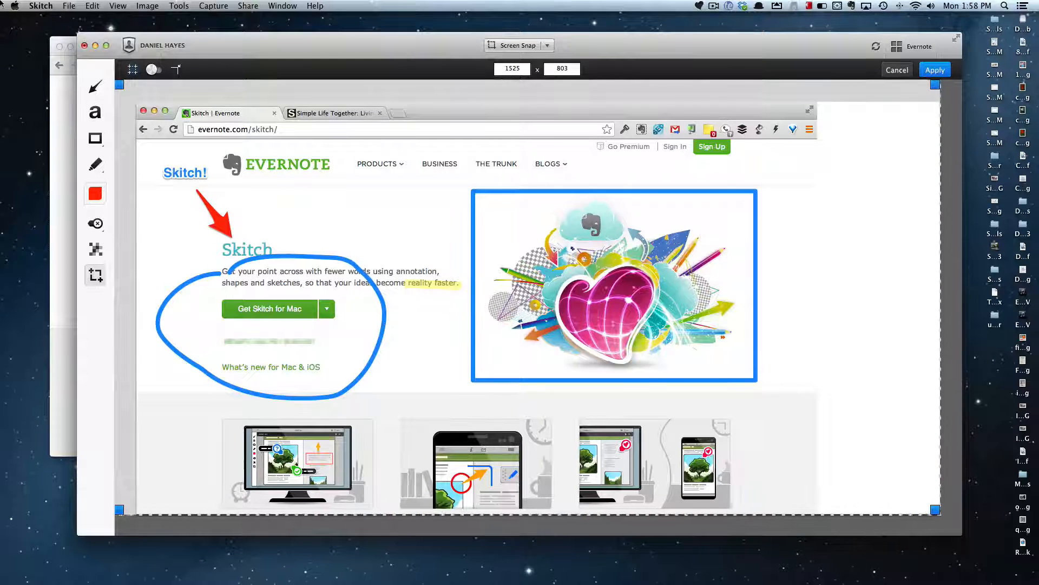
Switch from cropping to resizing and apply a snapshot size of 1486 × 761 px.
click(155, 70)
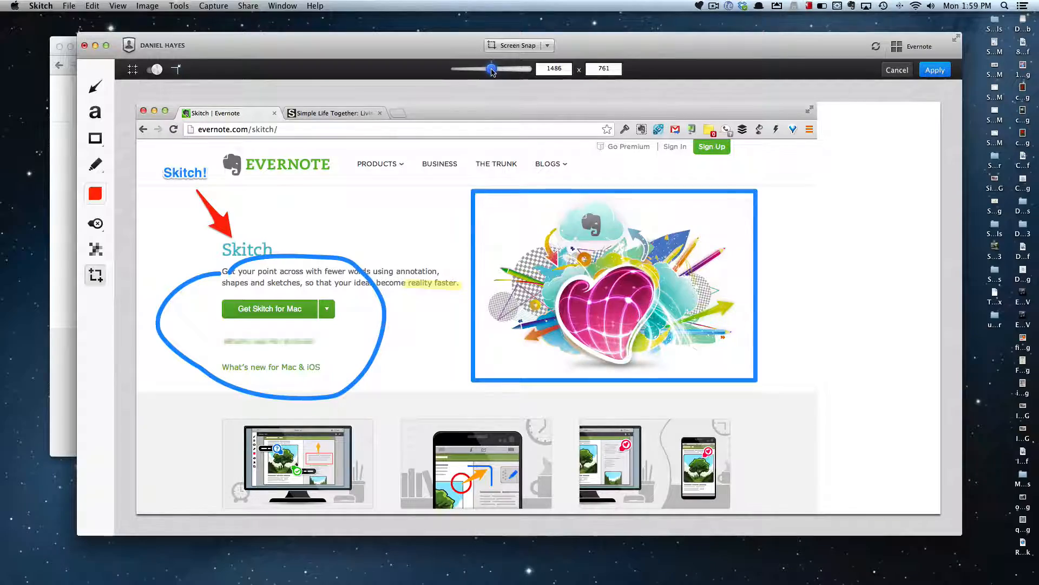
mouse_move(491, 69)
mouse_down()
mouse_move(513, 72)
mouse_move(478, 72)
mouse_move(492, 73)
mouse_up()
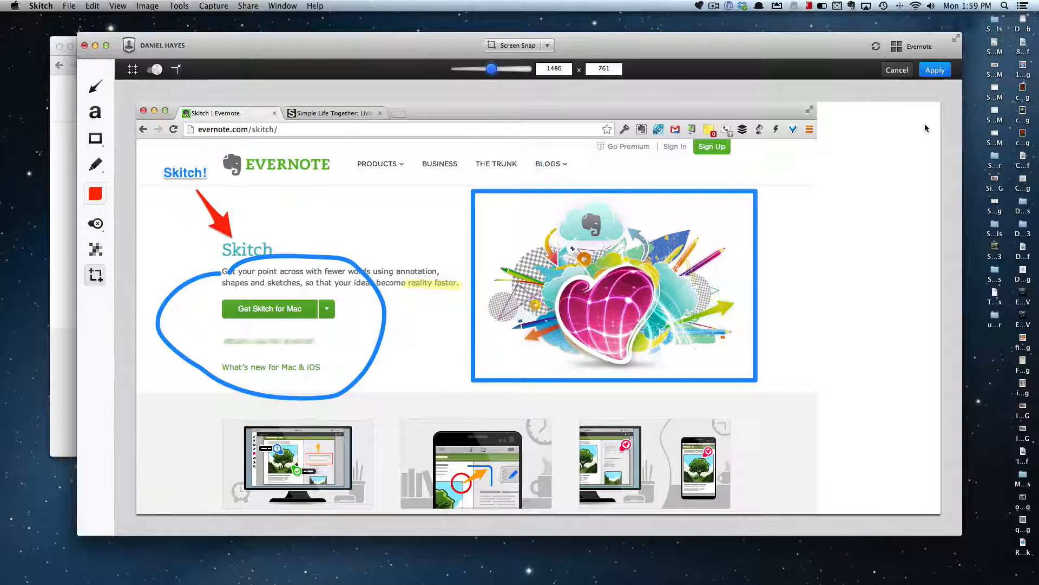
click(933, 70)
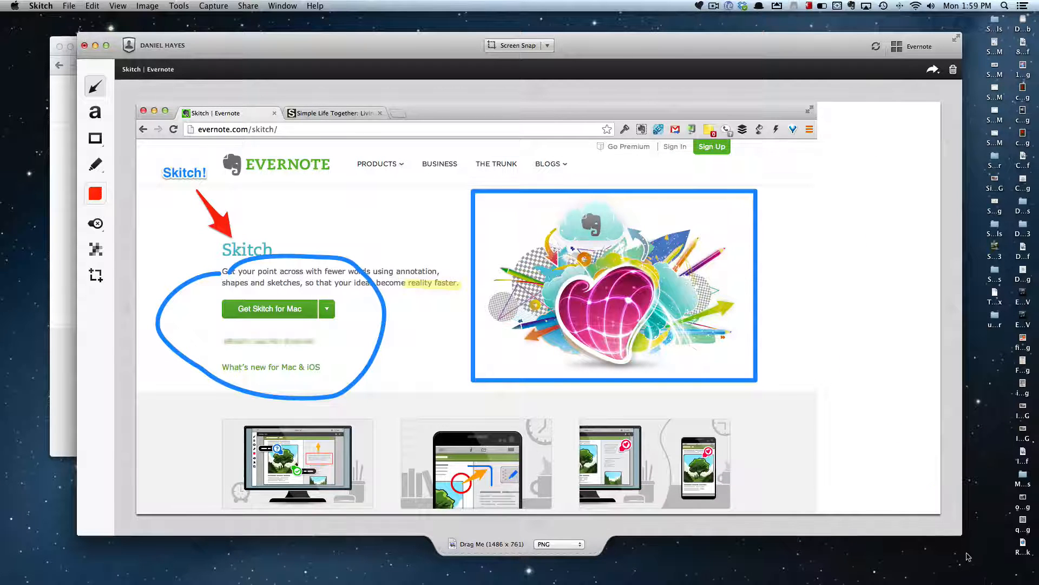
Shrink the Skitch window, export the annotated snapshot to the desktop as a PNG, and open the exported file.
drag(961, 536, 776, 464)
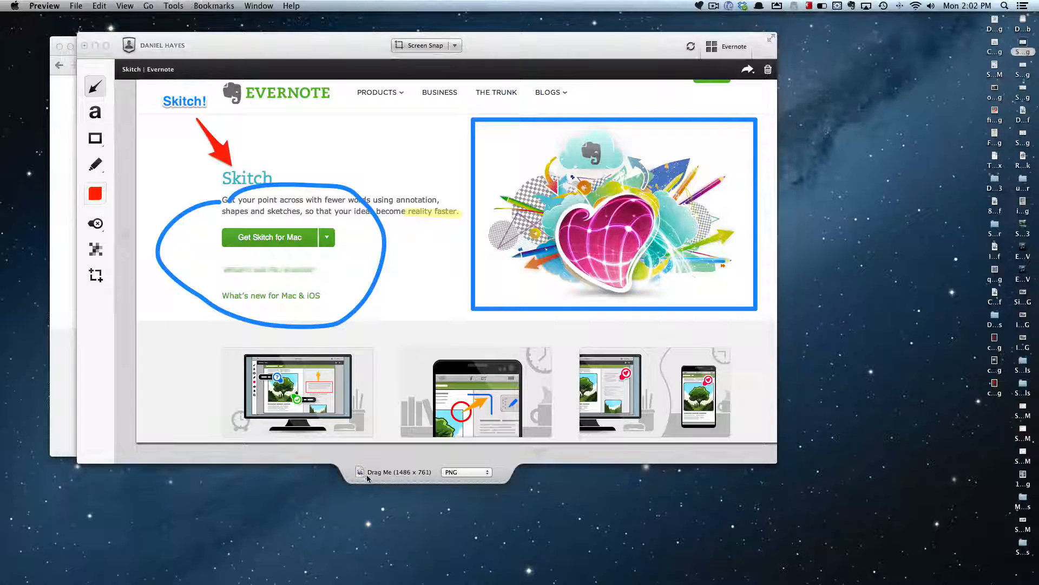
drag(369, 474, 882, 422)
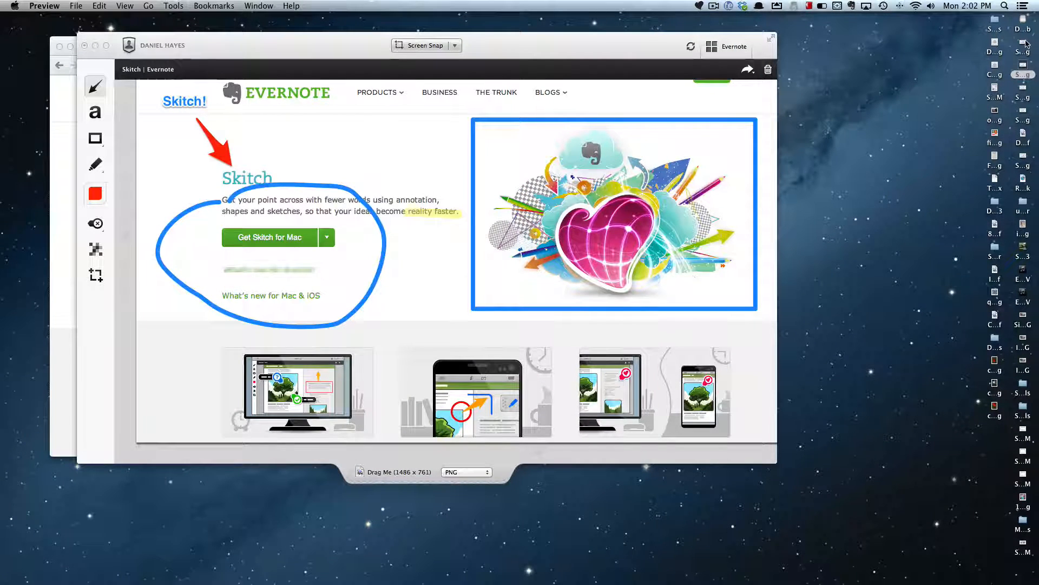
double_click(1024, 42)
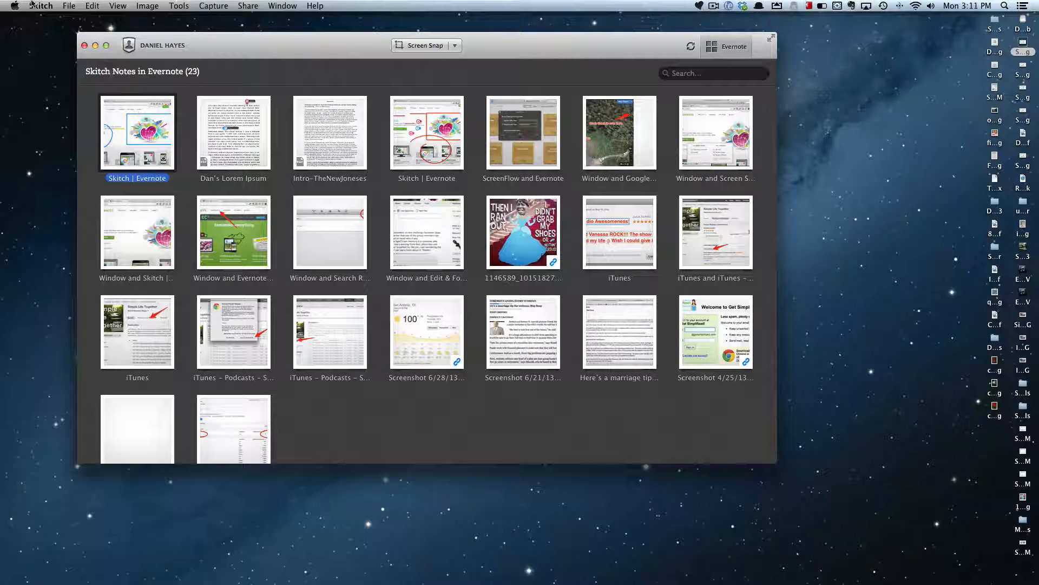
Show the sharing options for the newest Skitch | Evernote note in the notes library.
right_click(141, 127)
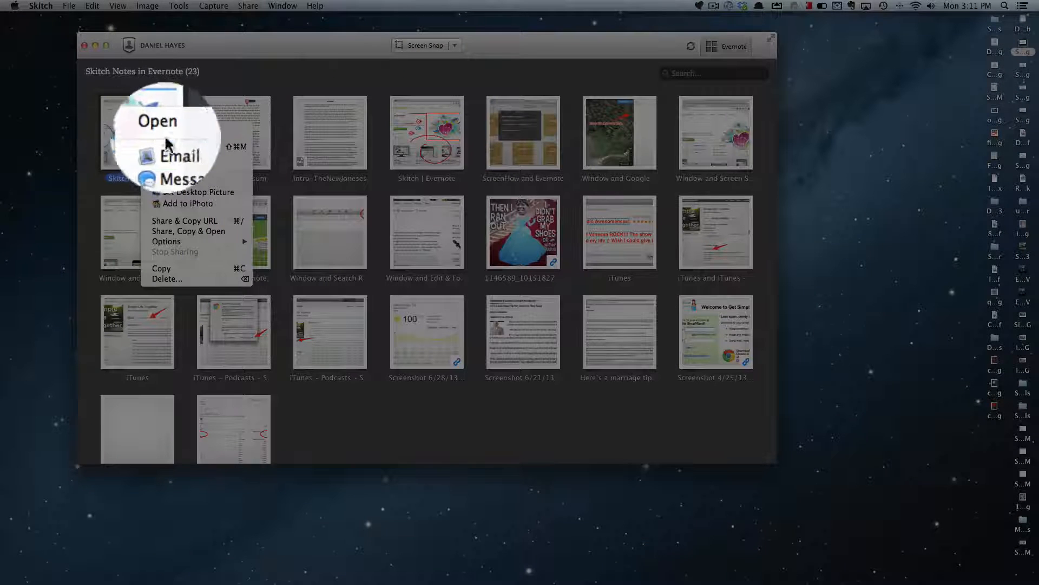